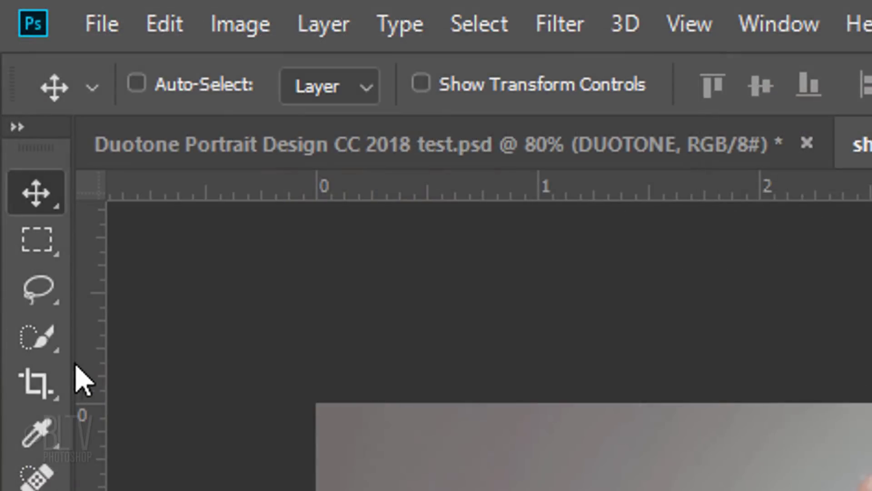
Paint a Quick Selection over the man to separate him from the grey backdrop.
click(36, 336)
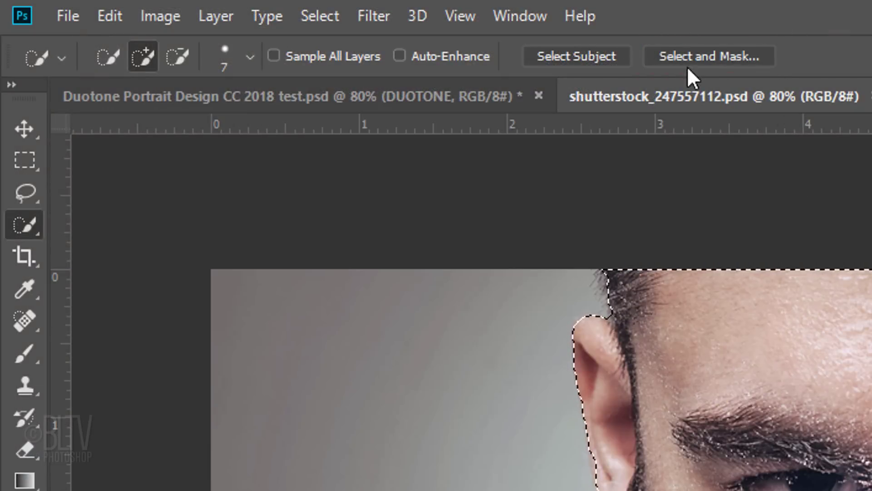
click(319, 16)
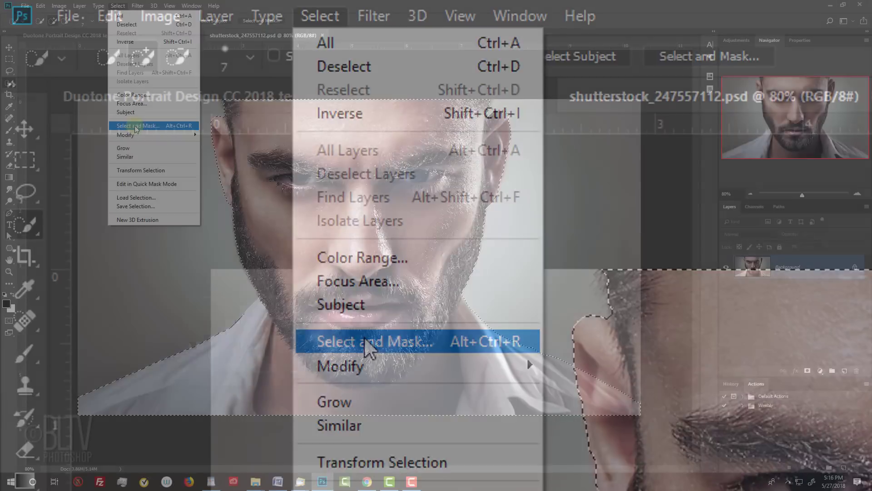
Use Select and Mask to output the man to a new layer with layer mask.
shift+click(365, 341)
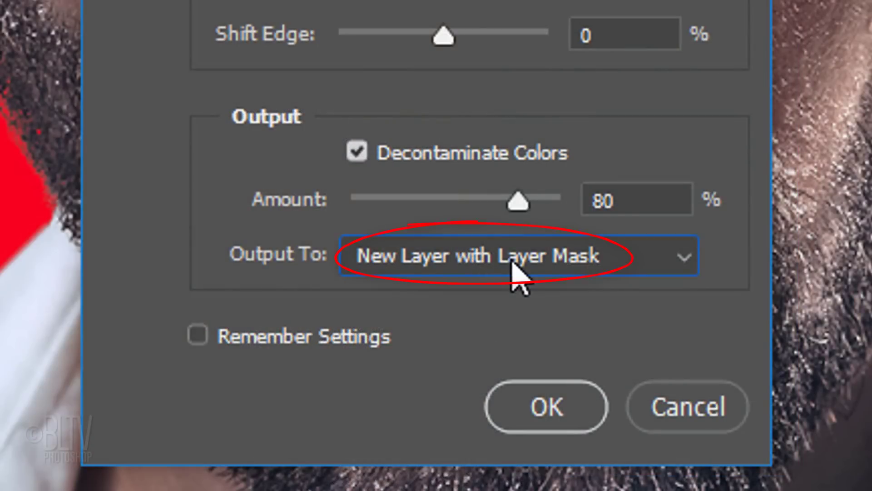
click(552, 411)
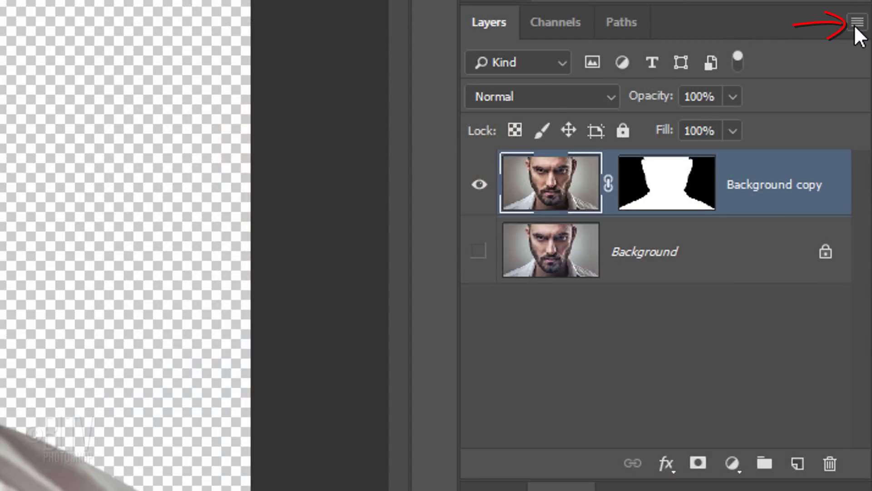
Convert the masked Background copy layer into a smart object via the Layers panel menu.
click(857, 22)
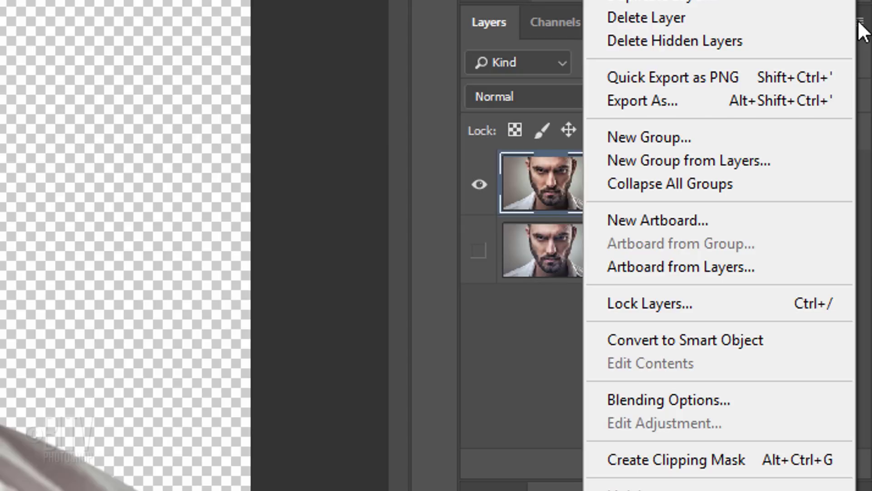
click(673, 341)
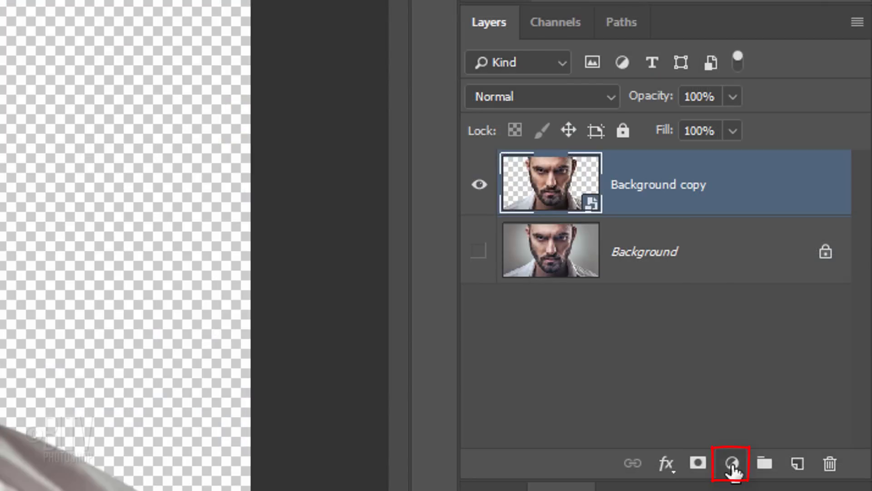
Add a Gradient Map adjustment starting from the Black, White preset.
click(733, 464)
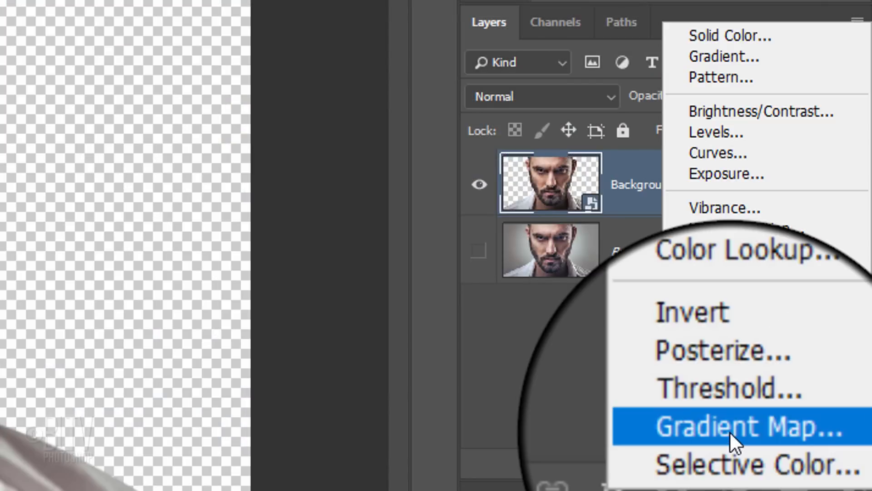
click(729, 432)
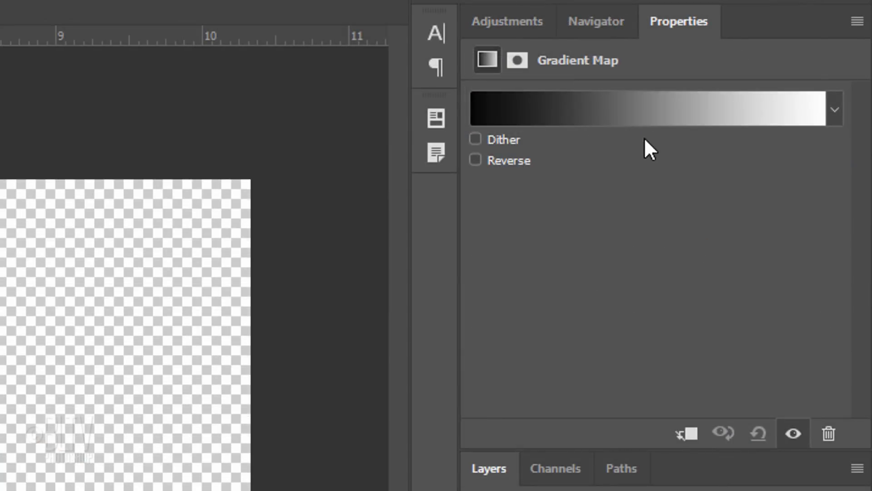
click(641, 110)
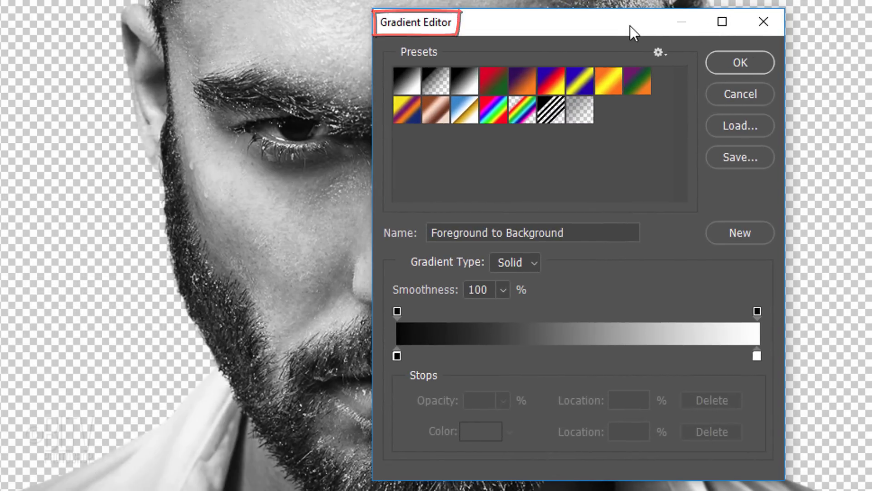
click(465, 82)
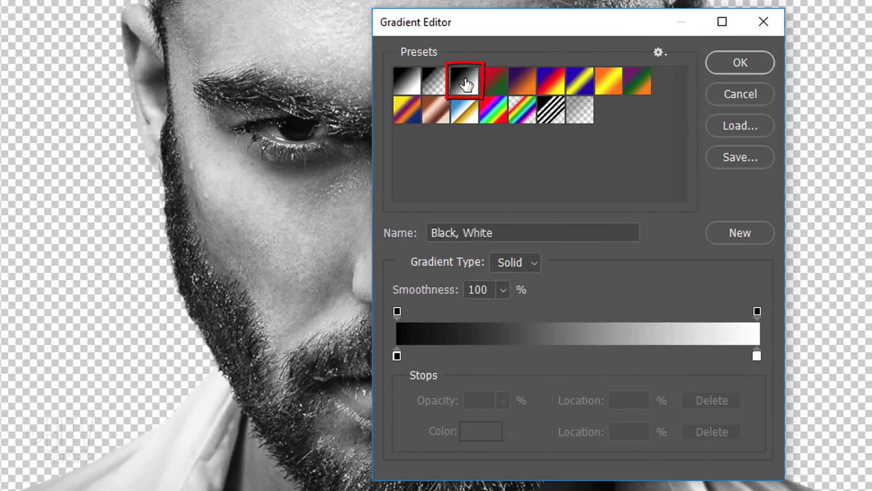
Set the gradient stops to navy #031A6C and mint #7FFFBE and apply.
click(397, 356)
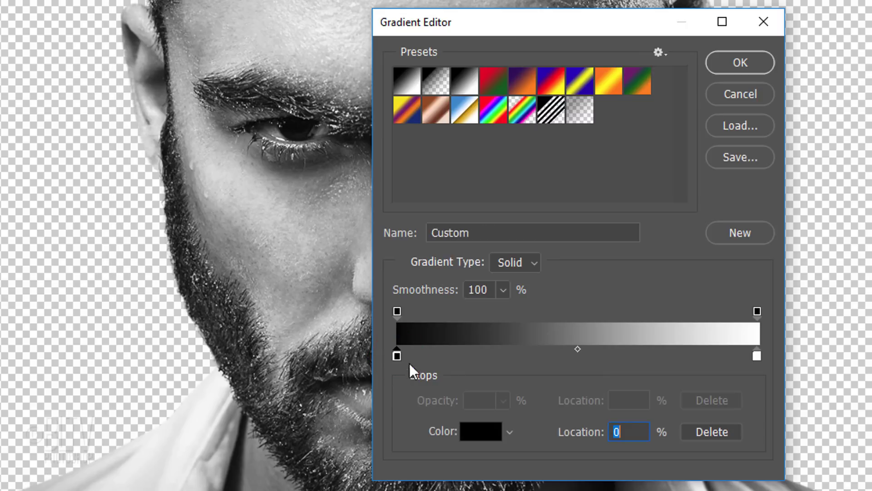
click(472, 435)
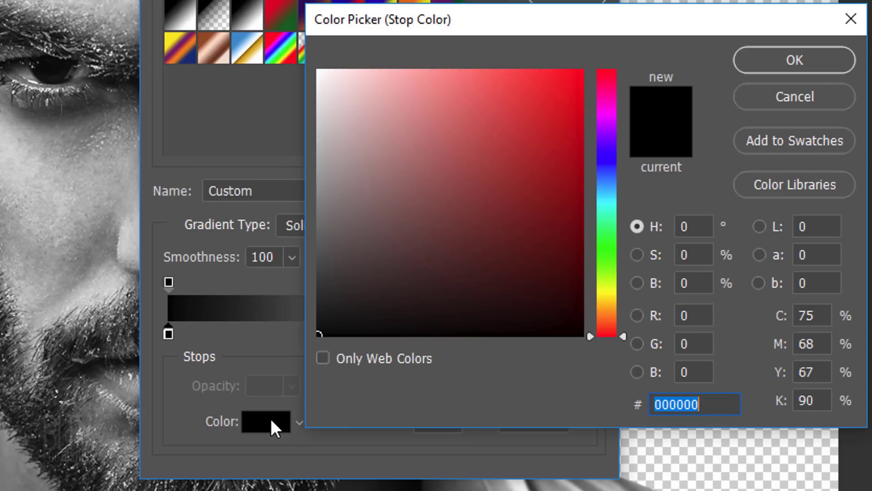
text(03)
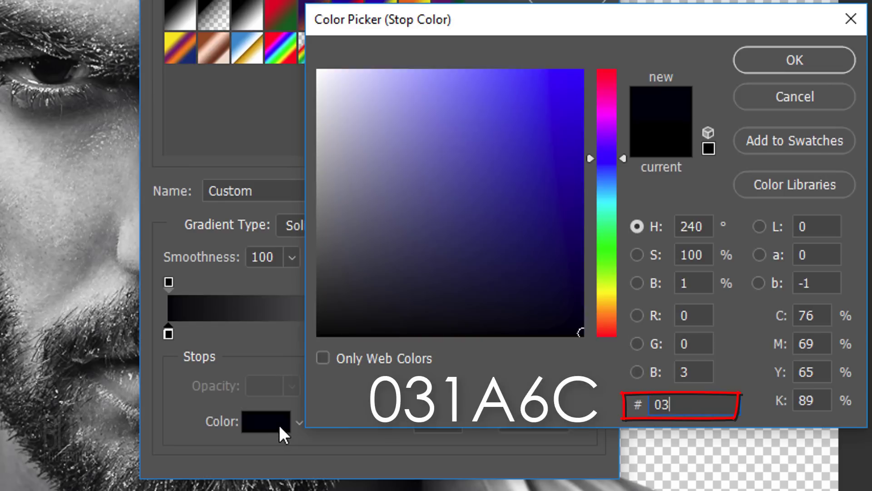
text(1A6C)
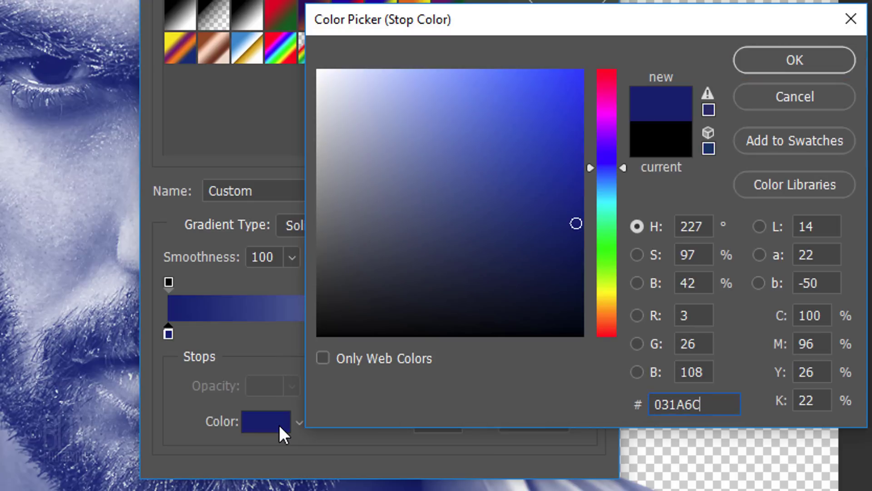
key(Return)
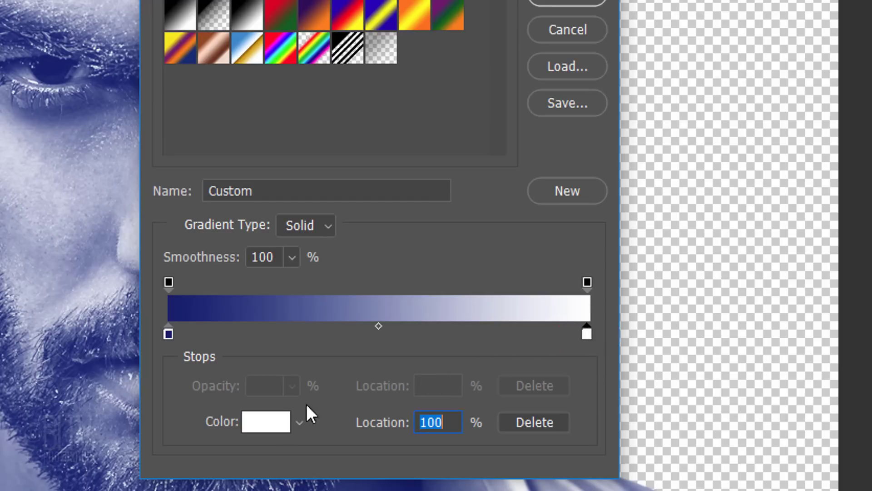
click(274, 418)
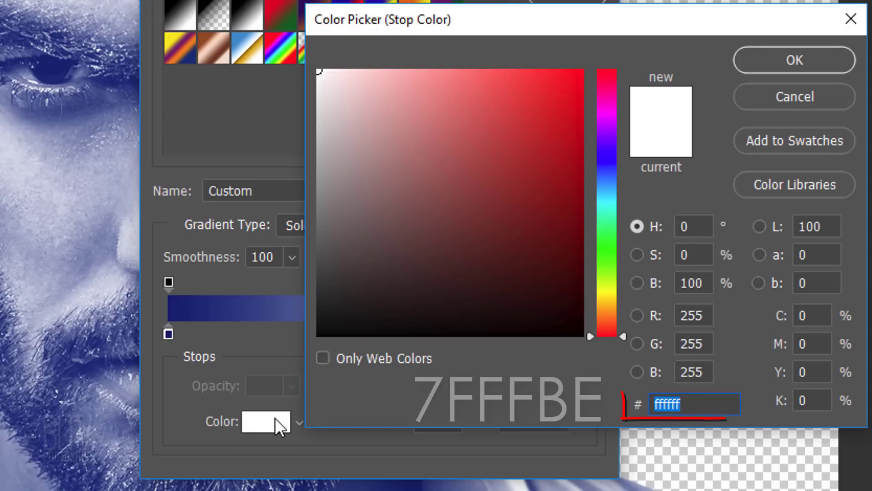
text(7FFFBE)
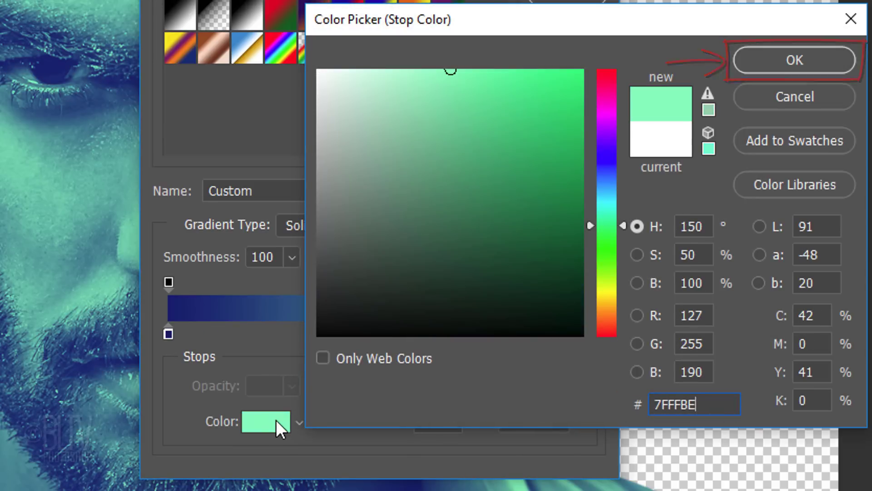
key(Return)
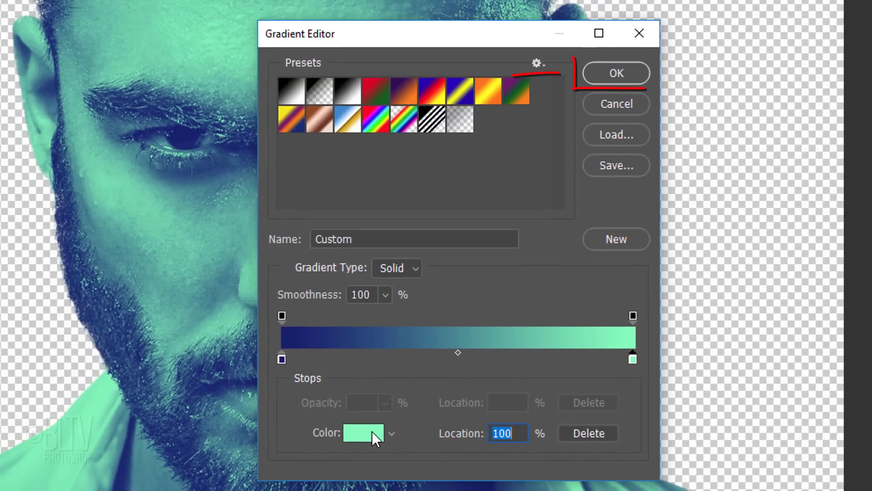
key(Return)
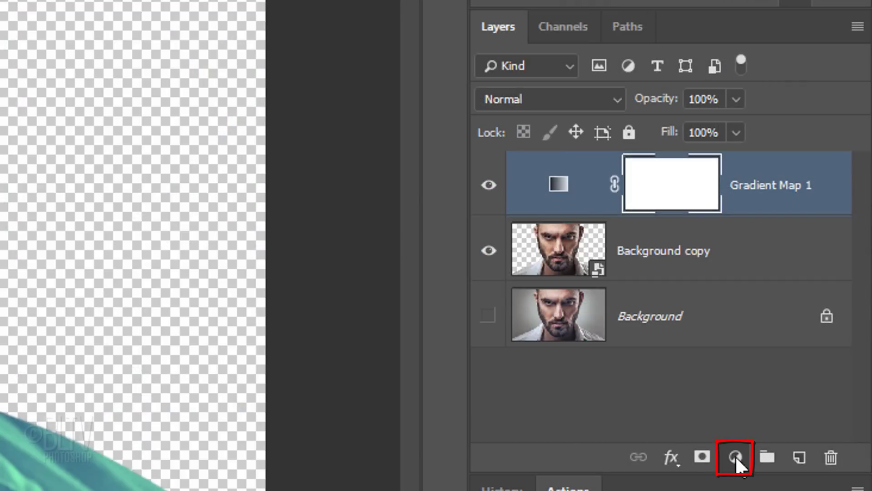
Add a Brightness/Contrast adjustment layer with contrast raised to about 61.
click(736, 459)
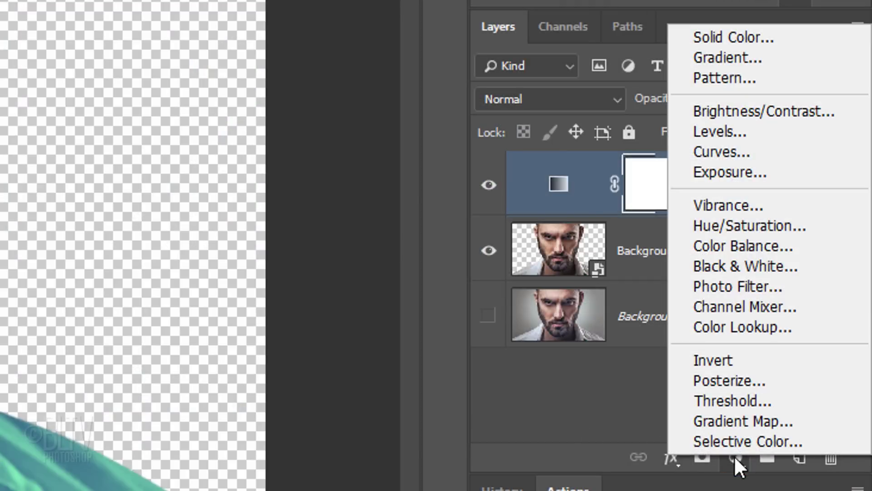
click(751, 111)
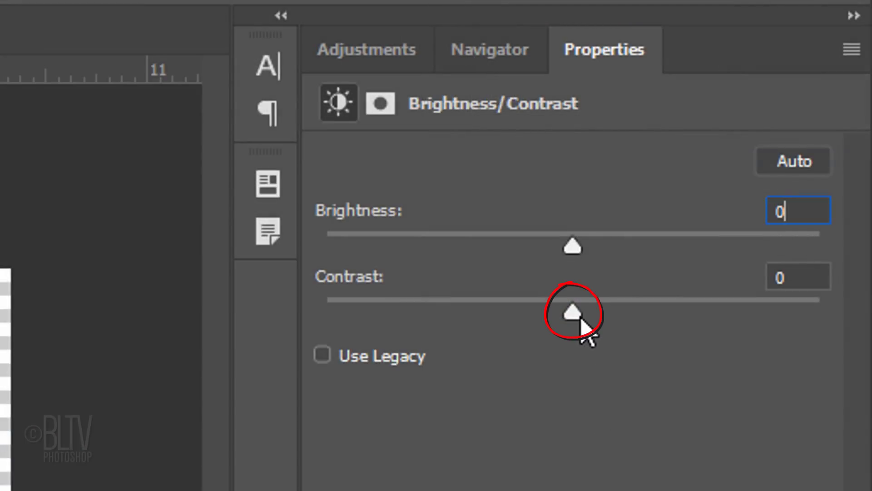
drag(581, 318, 725, 314)
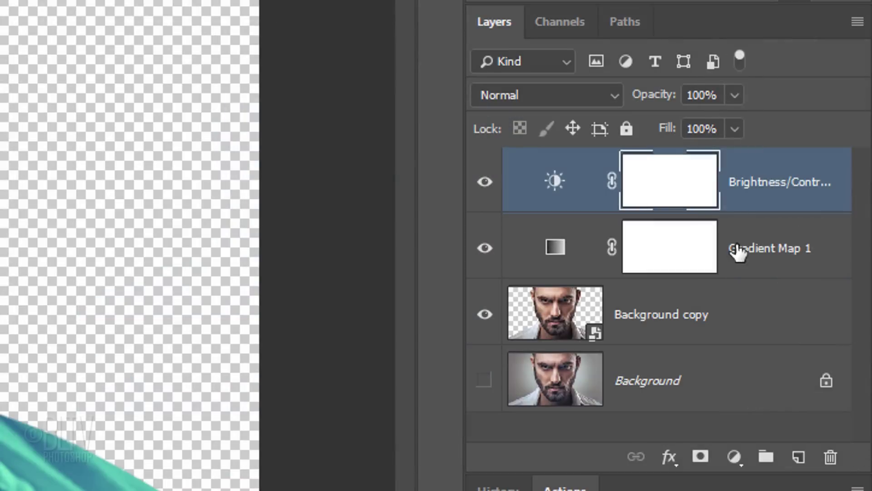
Add a new Layer 1 above Background and fill it with black after resetting default colours.
click(813, 341)
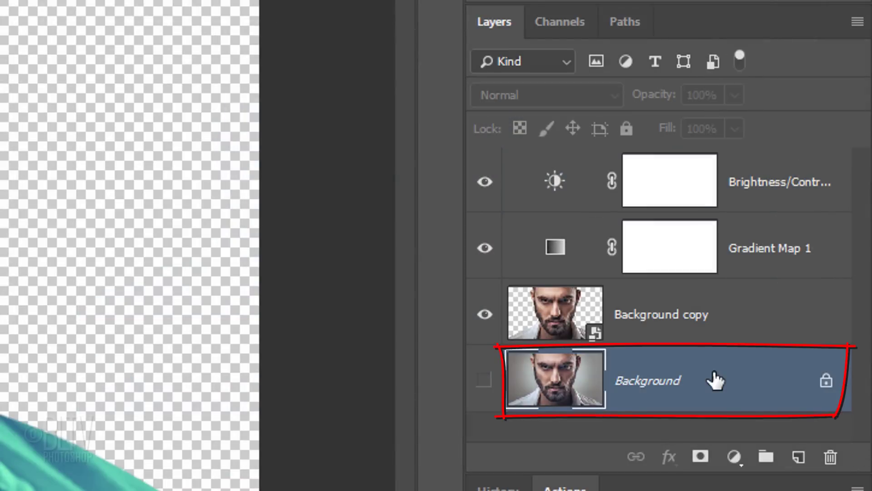
click(800, 459)
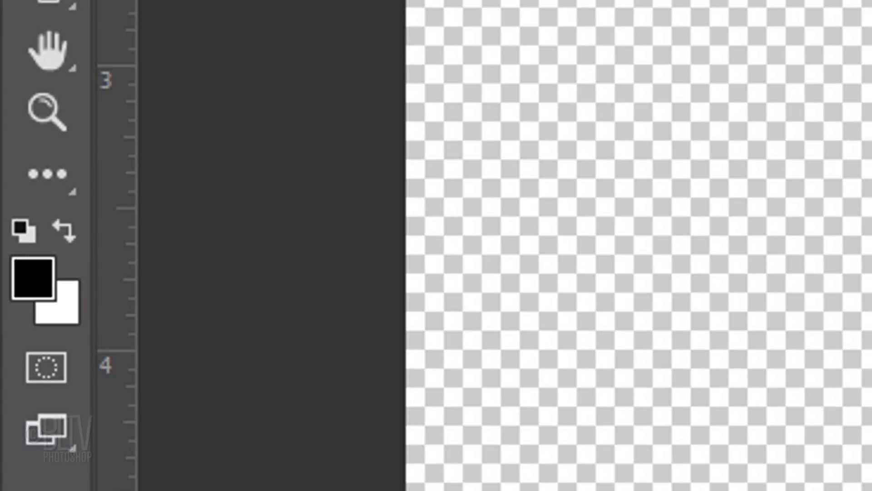
key(d)
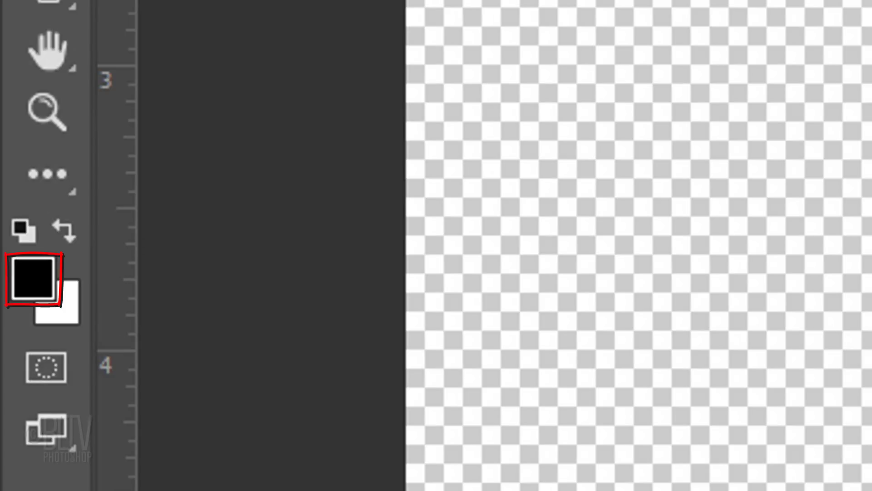
key(alt+Delete)
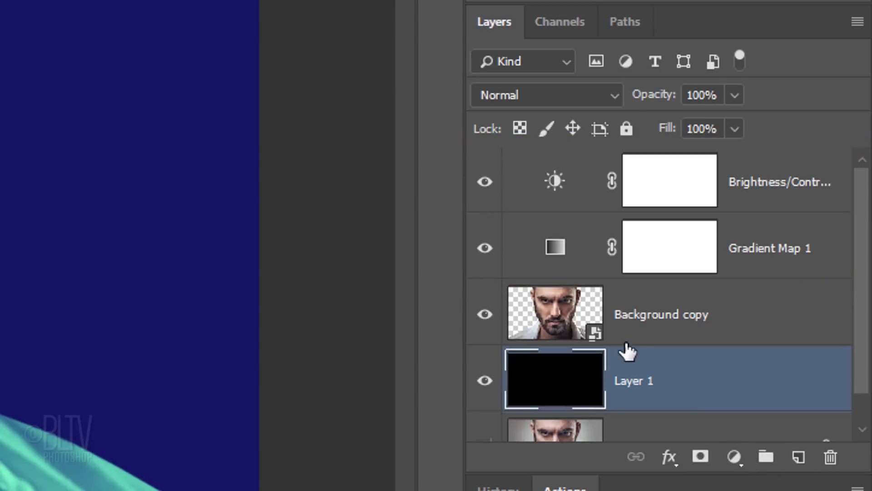
Clip Gradient Map 1 and Brightness/Contrast to the cutout layer with Alt+Ctrl+G.
click(558, 261)
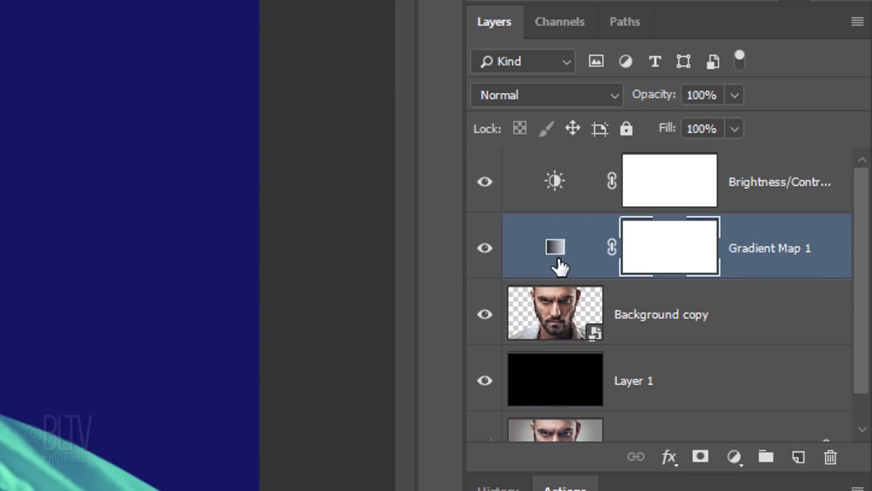
shift+click(557, 180)
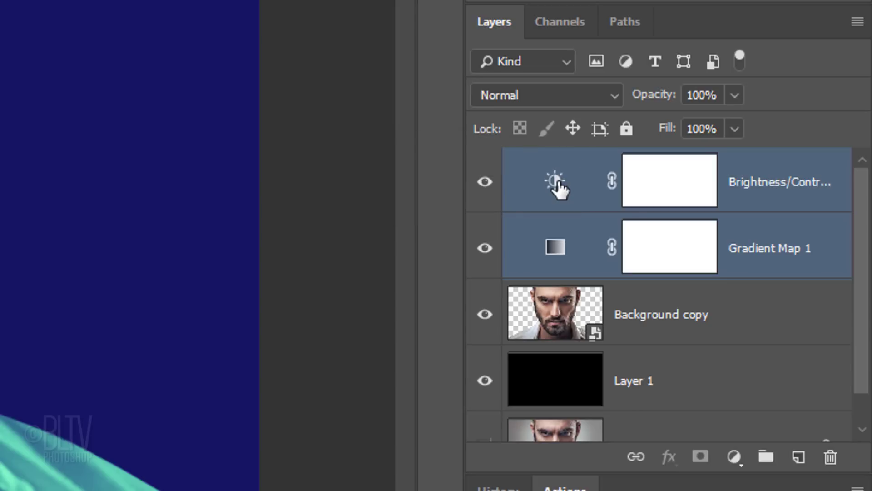
key(ctrl+alt+g)
key(ctrl+alt+g)
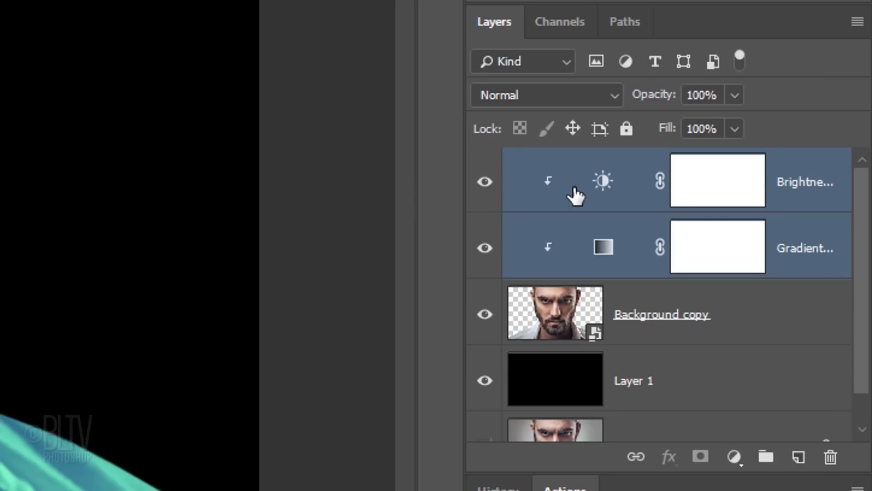
Give Layer 1 a Color Overlay in dark navy 071d6c sampled from the portrait.
click(555, 380)
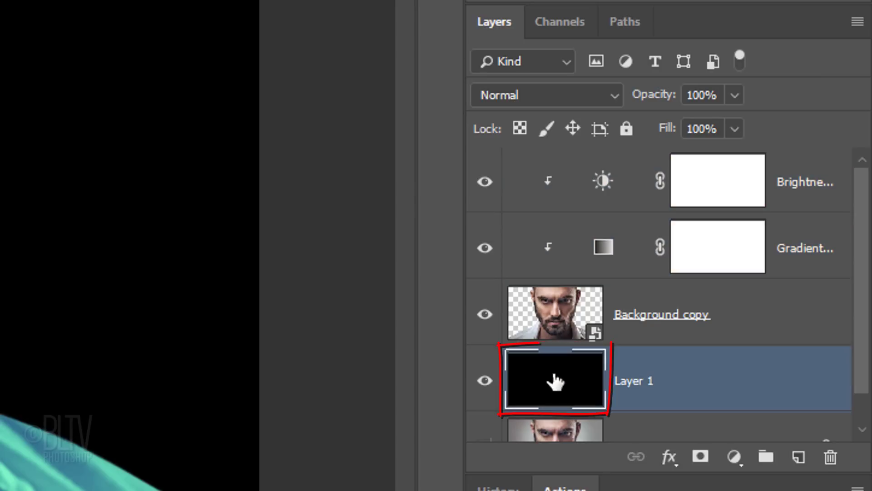
double_click(555, 380)
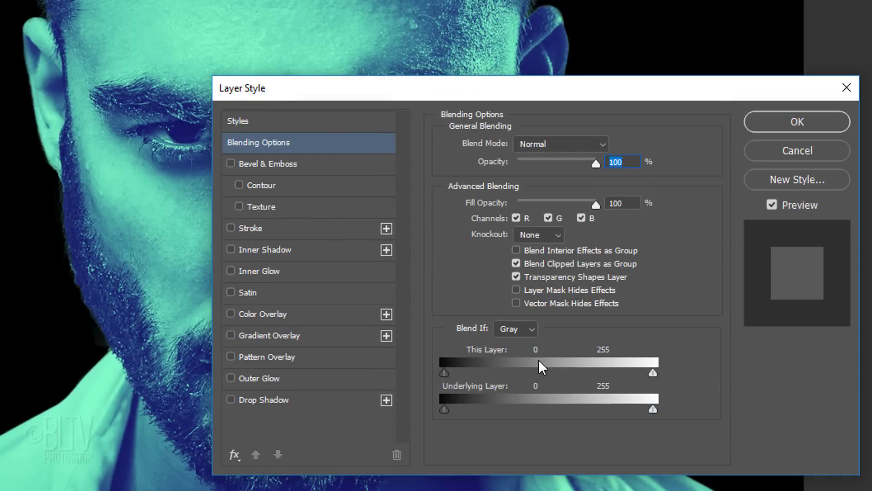
click(263, 313)
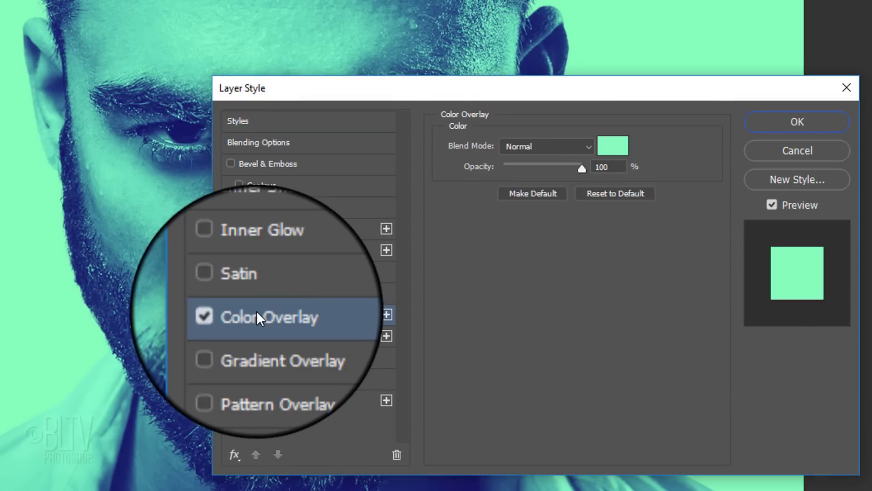
click(607, 149)
click(623, 170)
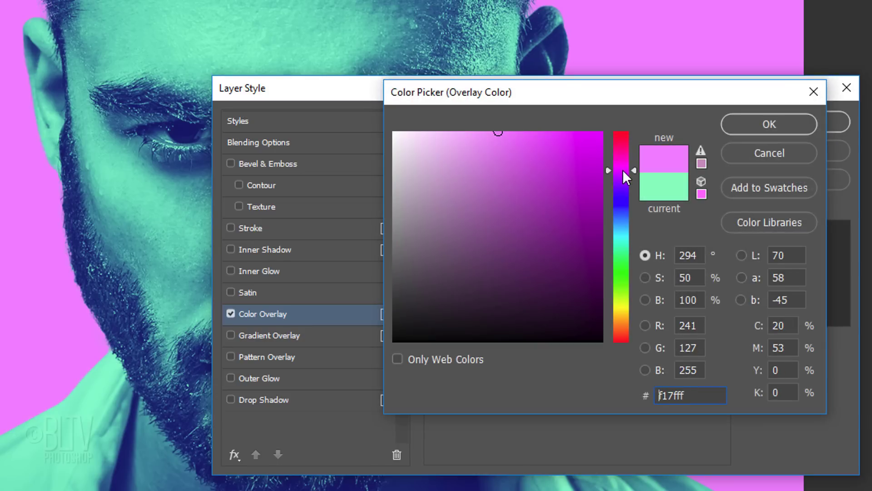
click(617, 204)
click(617, 265)
click(532, 228)
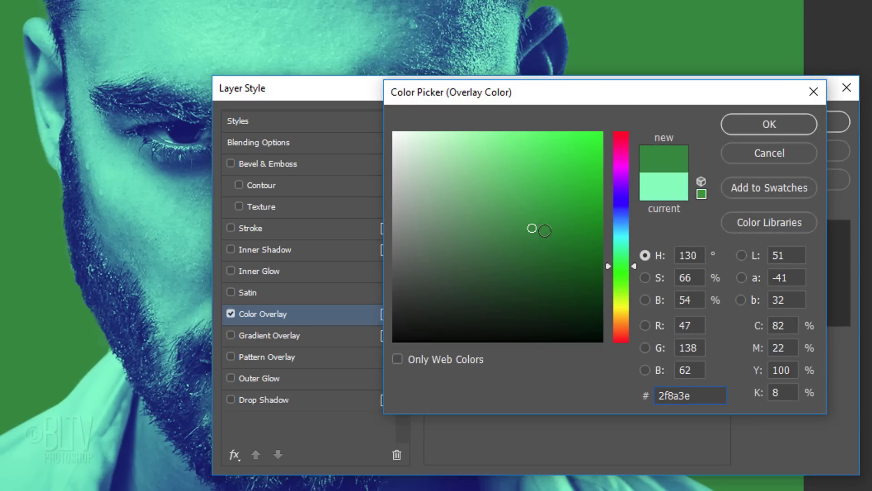
click(627, 287)
click(532, 73)
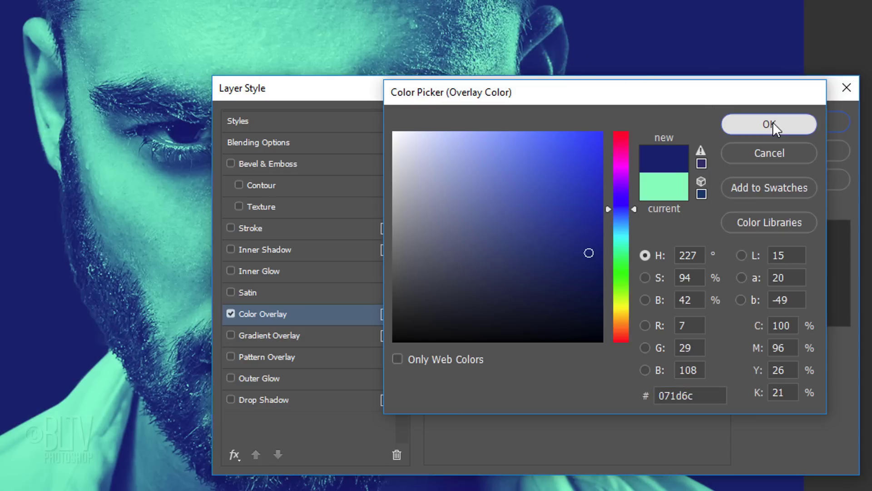
click(770, 120)
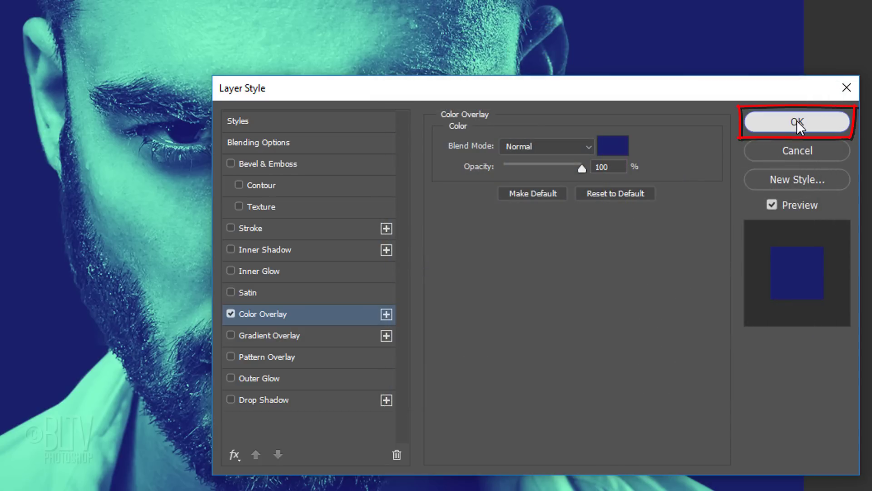
click(797, 121)
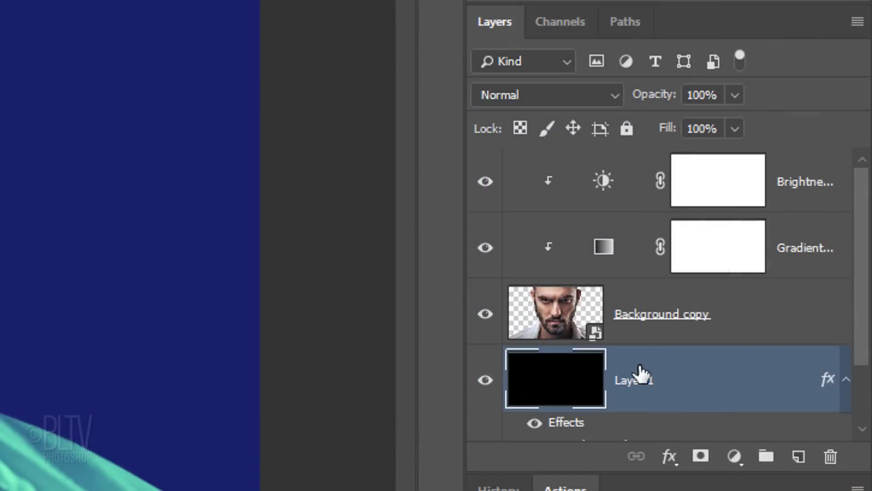
Add a new layer and choose the Polygon Tool in Shape mode.
click(799, 459)
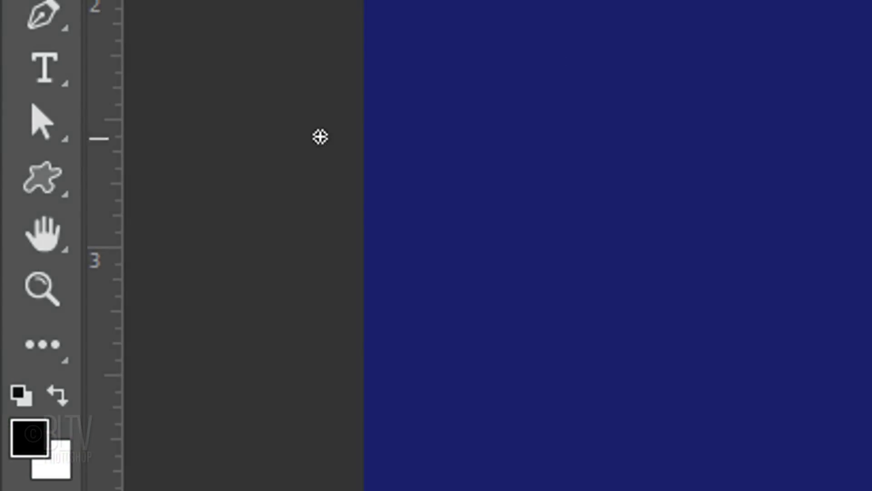
right_click(46, 180)
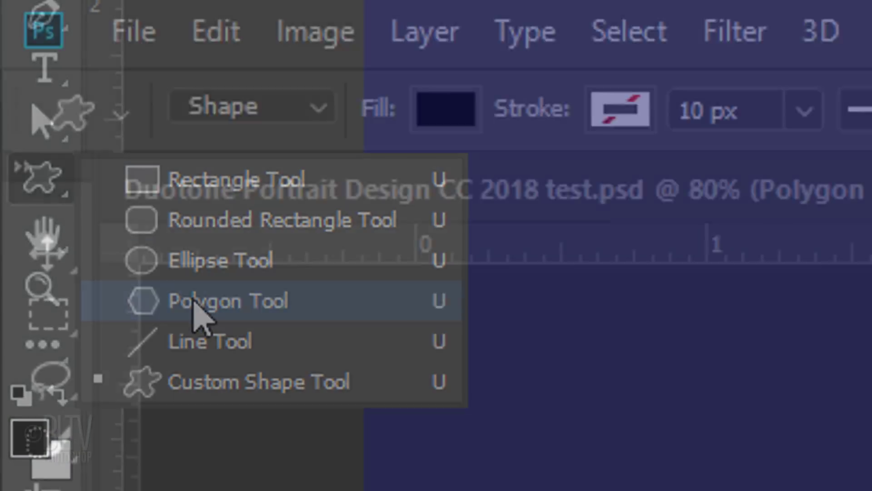
click(195, 302)
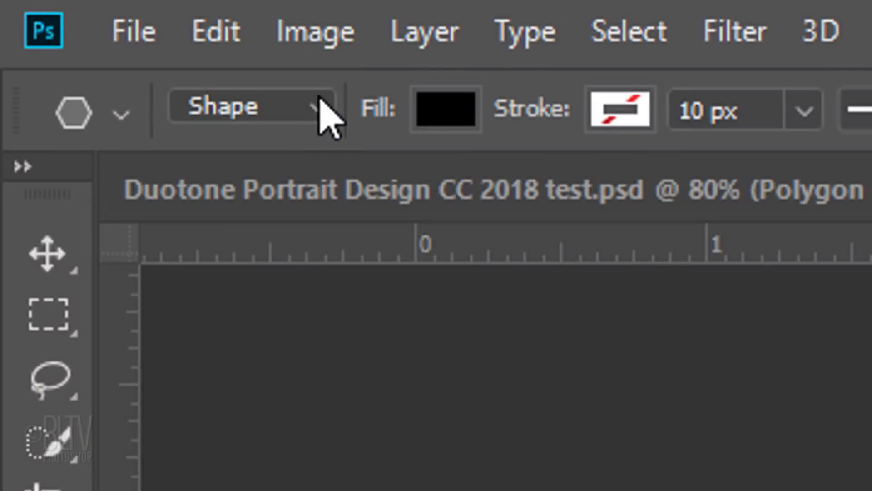
click(318, 106)
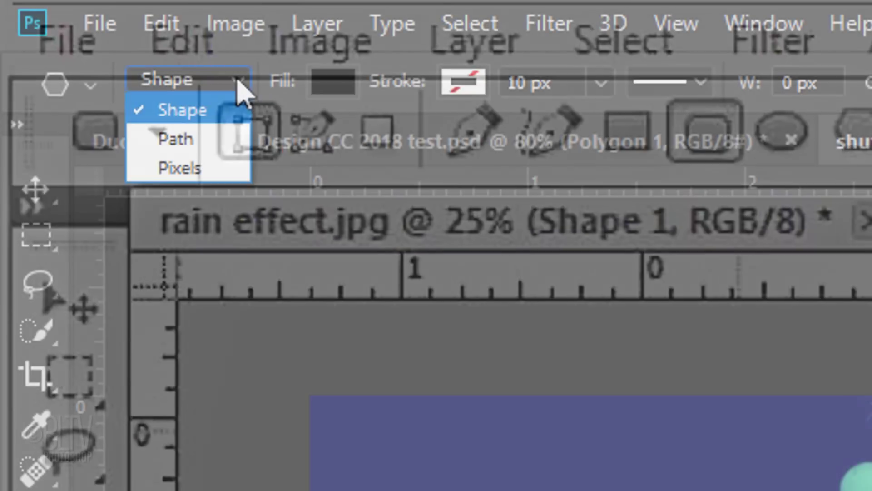
click(236, 78)
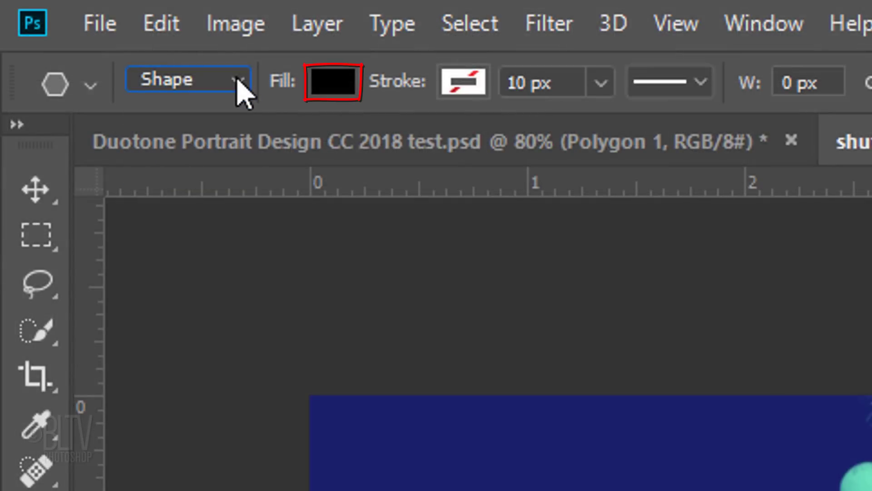
Draw an 80-point star with 25% indent centred on the face, hiding its path outline.
click(345, 84)
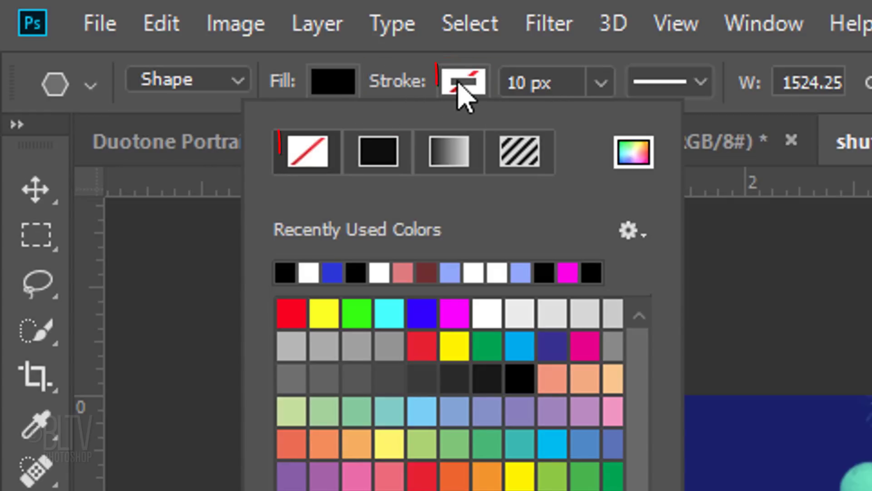
click(461, 84)
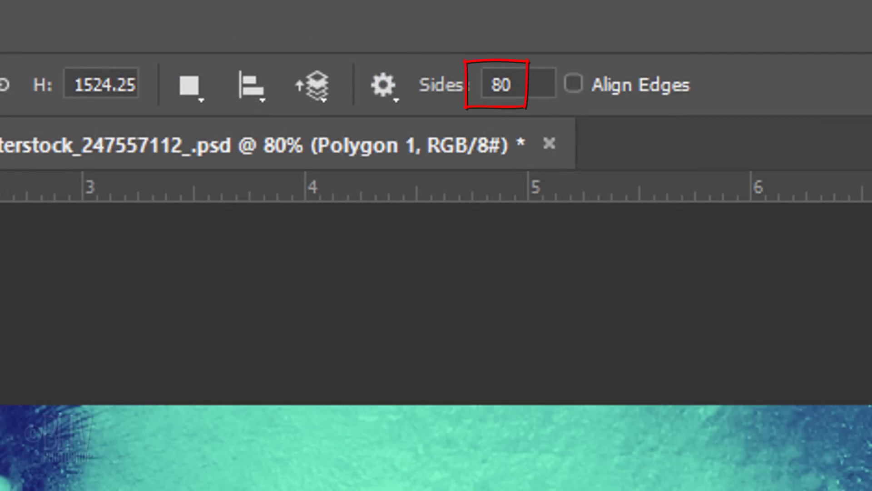
click(384, 88)
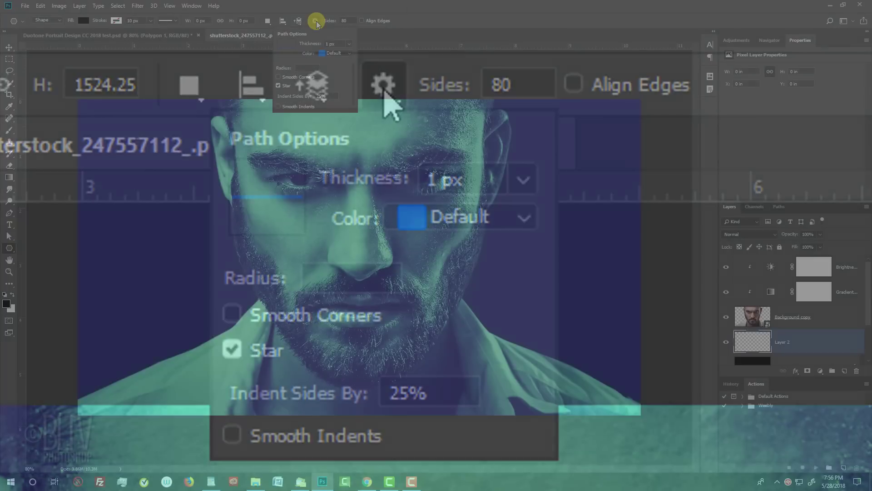
click(384, 87)
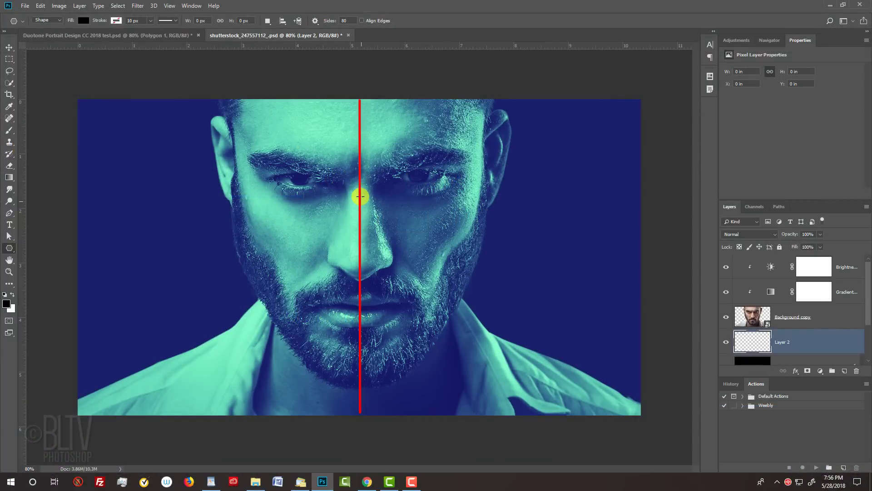
drag(361, 196, 600, 70)
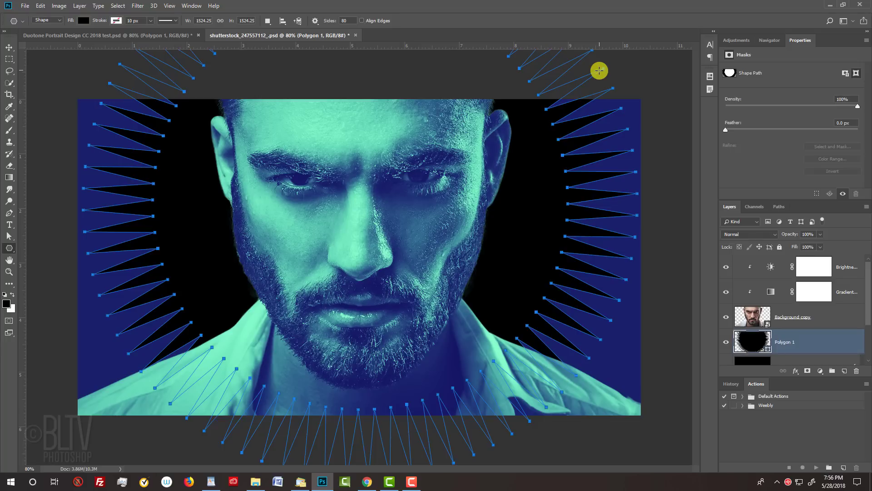
key(ctrl+h)
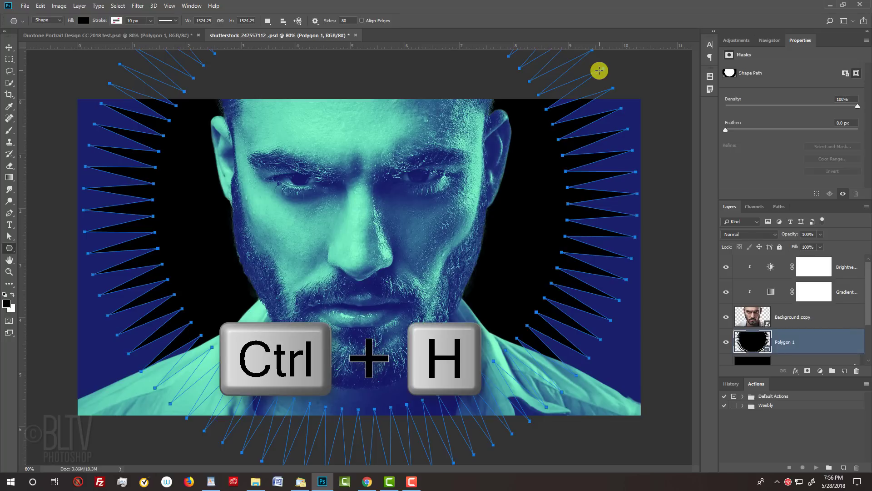
key(ctrl+h)
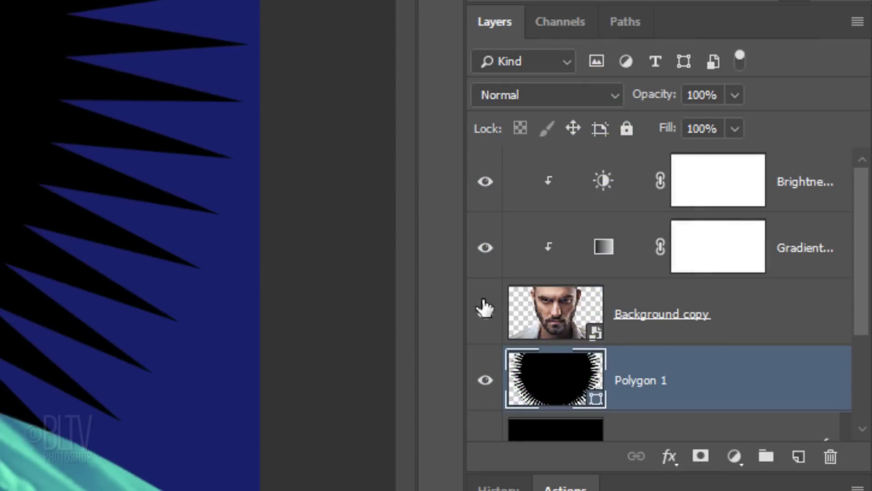
Give Polygon 1 a bright blue #003BD8 Color Overlay layer style.
double_click(735, 381)
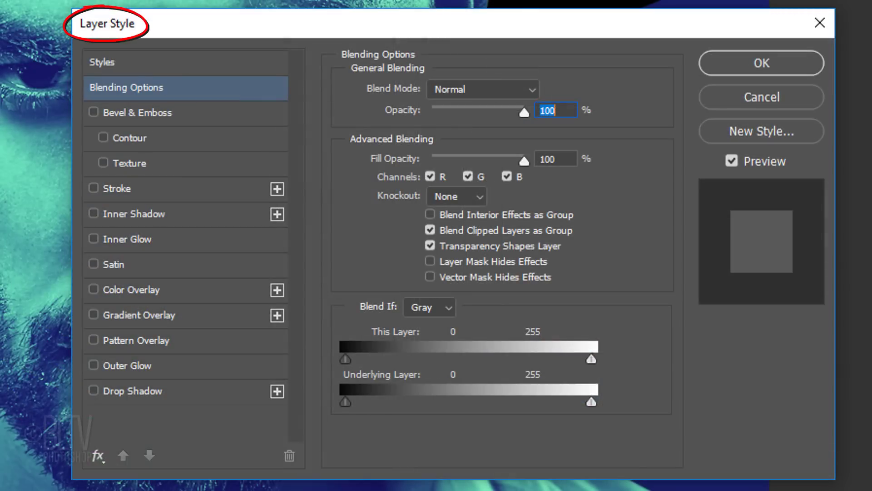
click(135, 290)
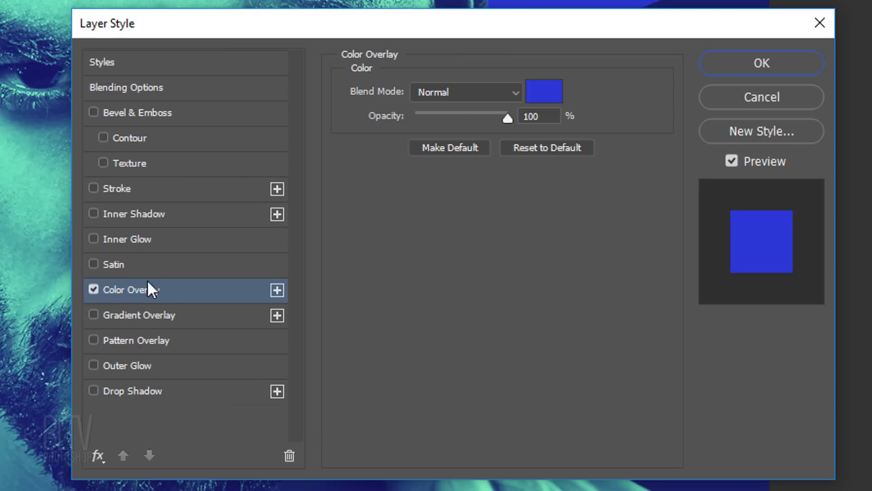
click(532, 96)
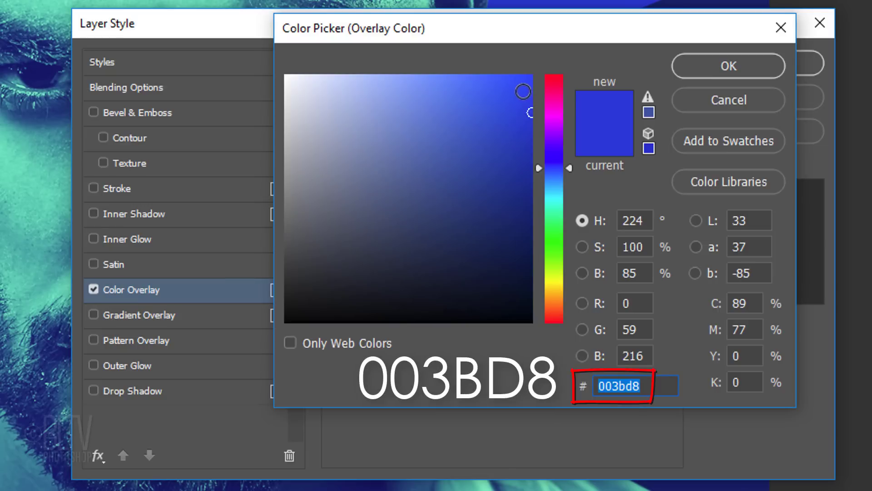
click(724, 68)
click(724, 66)
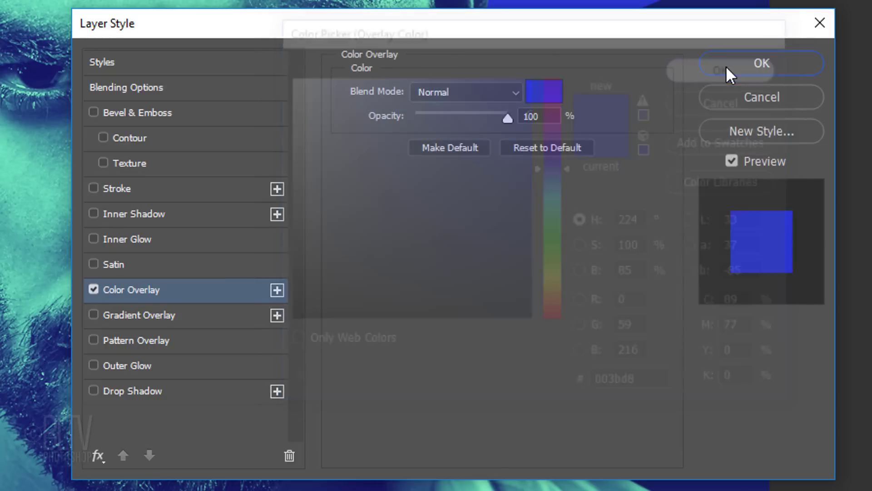
click(755, 63)
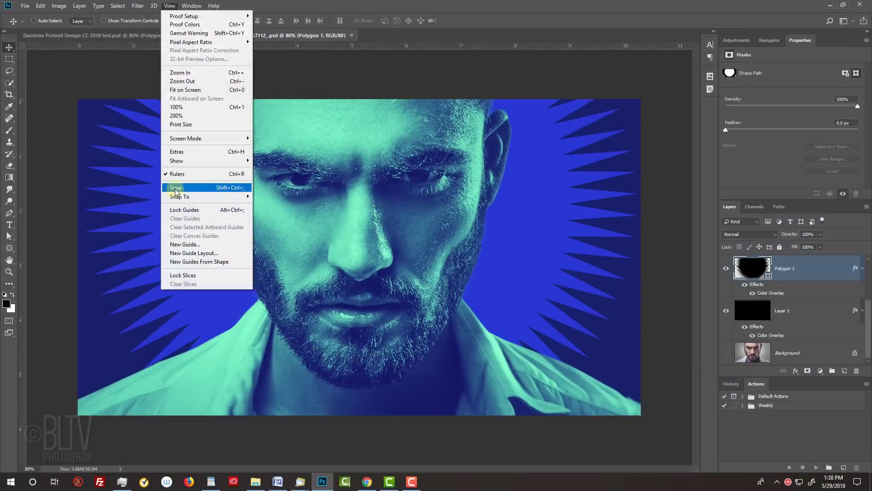
With snapping on, place crossing guides at the starburst's centre between the eyes, then commit the transform.
click(175, 190)
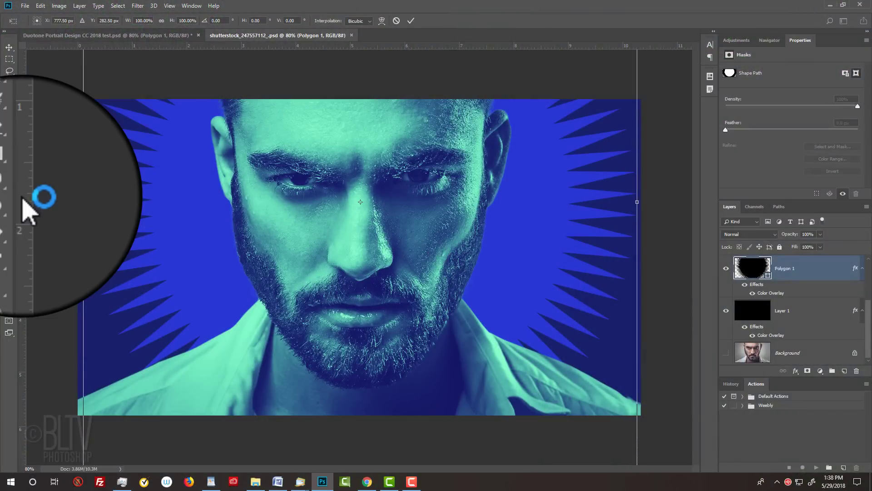
drag(23, 200, 361, 184)
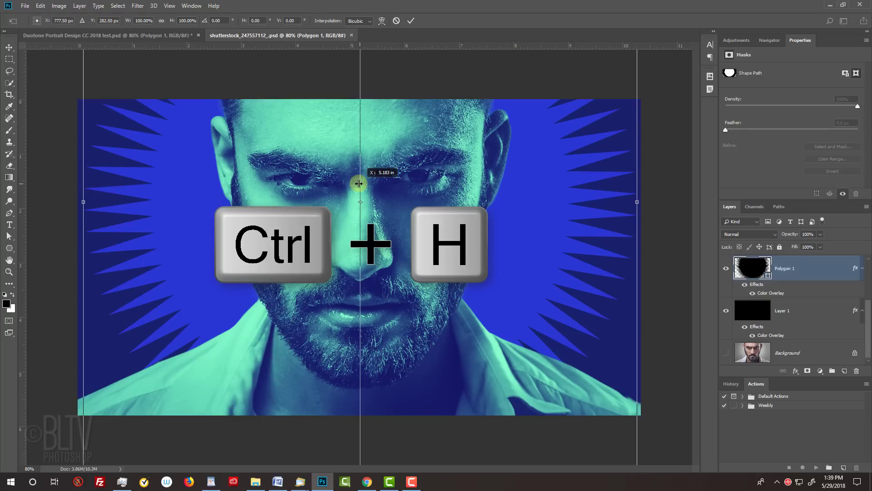
drag(359, 183, 360, 183)
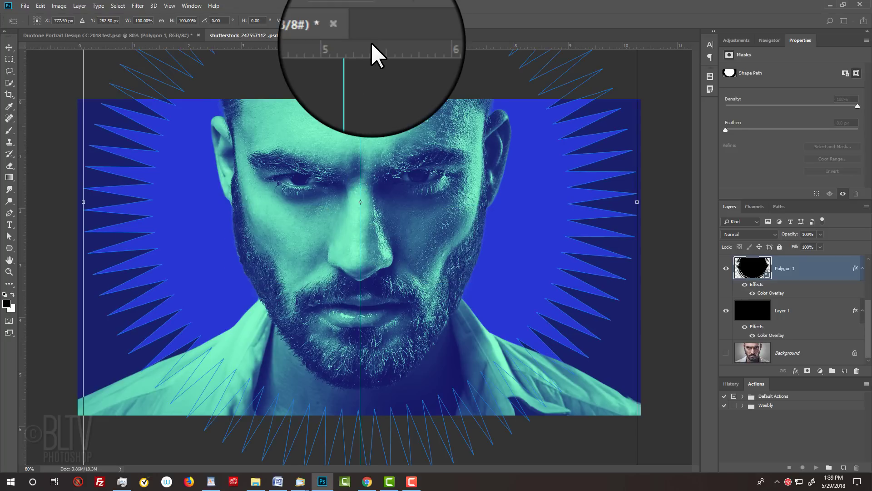
drag(371, 46, 358, 200)
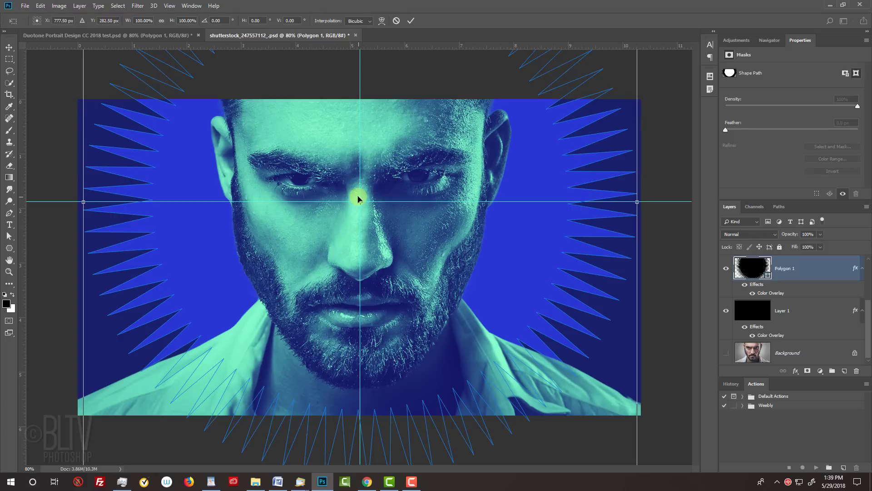
key(Return)
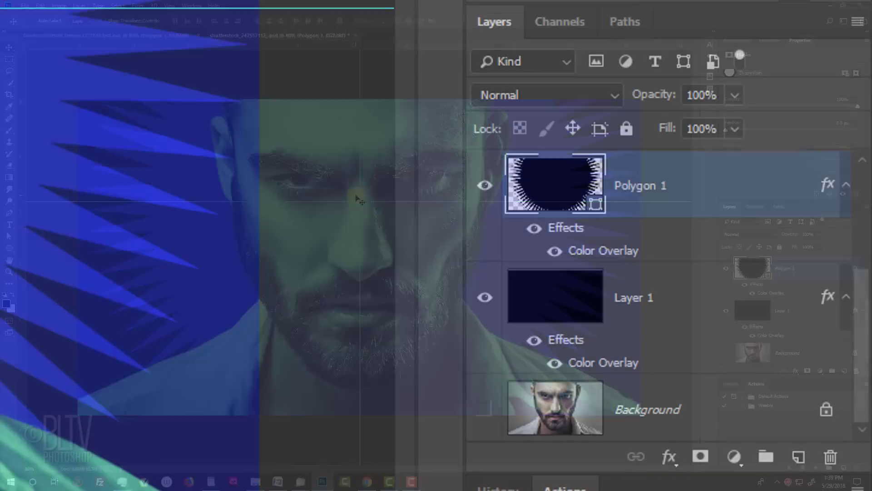
Add a new empty layer and set the Polygon Tool to 90 sides.
click(797, 459)
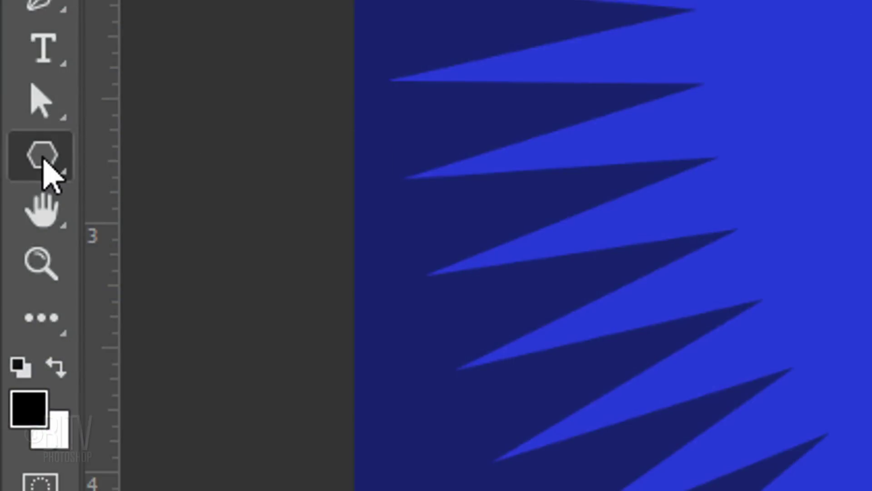
right_click(42, 159)
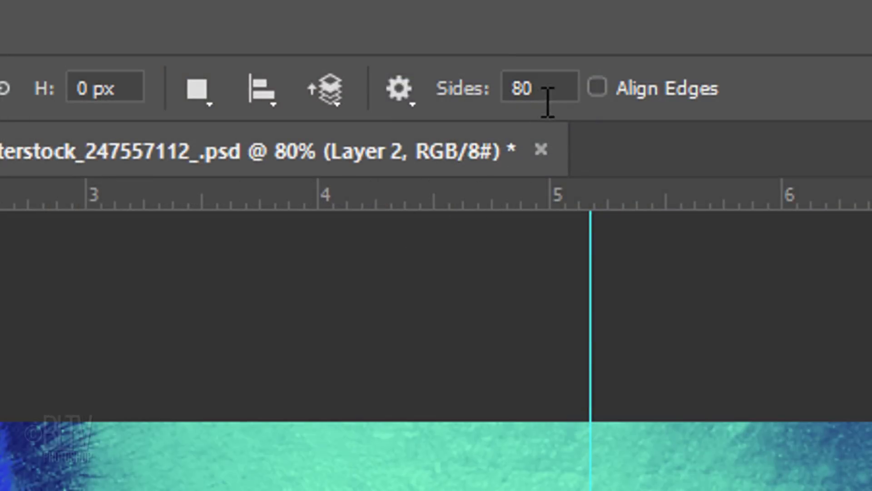
click(550, 87)
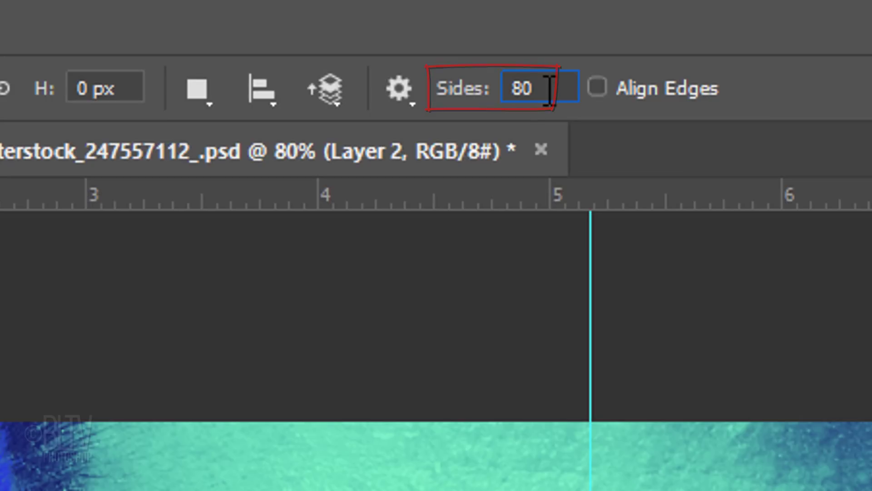
double_click(550, 87)
text(90)
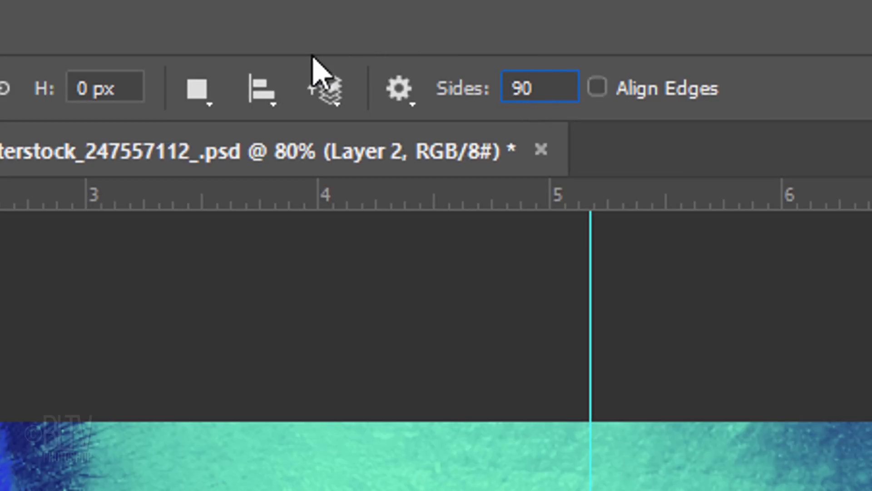
Draw an 80%-indented star outward from the guide intersection and hide its path outline.
click(400, 89)
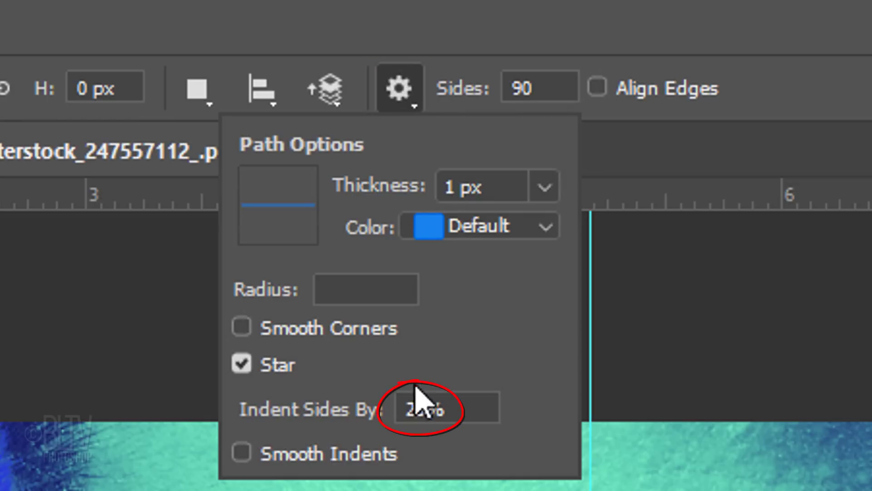
double_click(416, 407)
text(80)
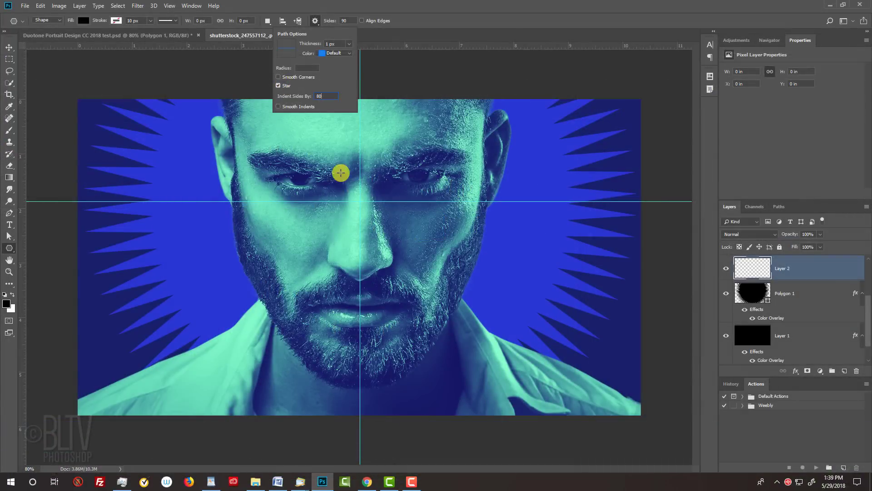
click(361, 200)
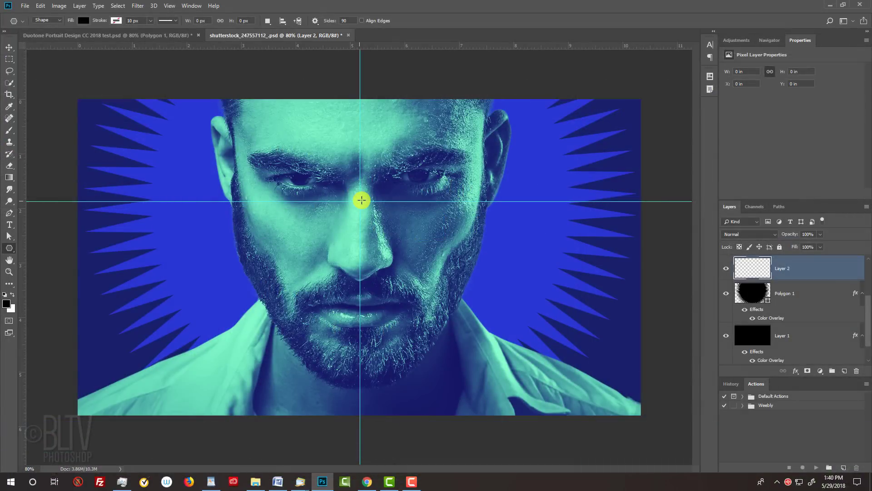
drag(362, 200, 509, 64)
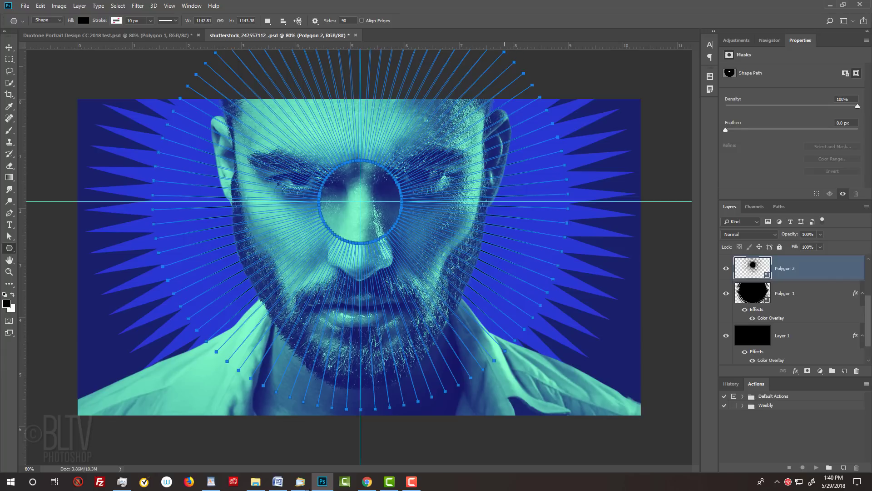
key(ctrl+h)
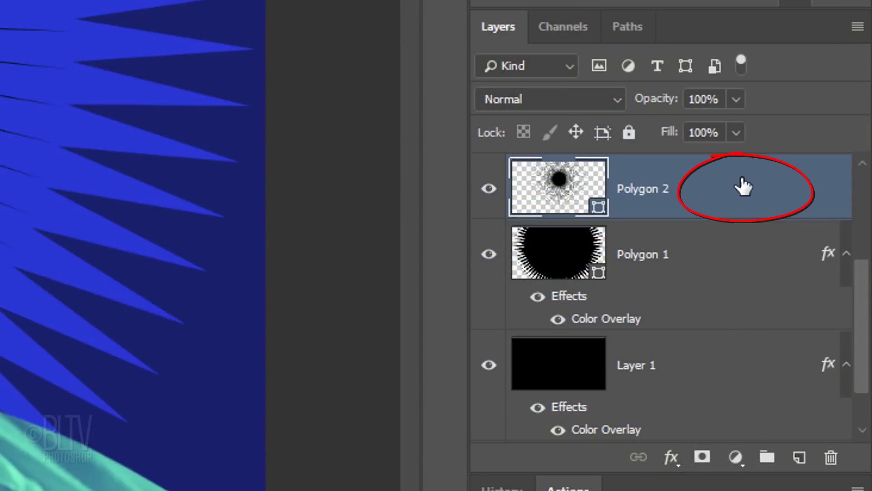
Give the Polygon 2 layer a mint #7FFFBE Color Overlay style.
double_click(744, 185)
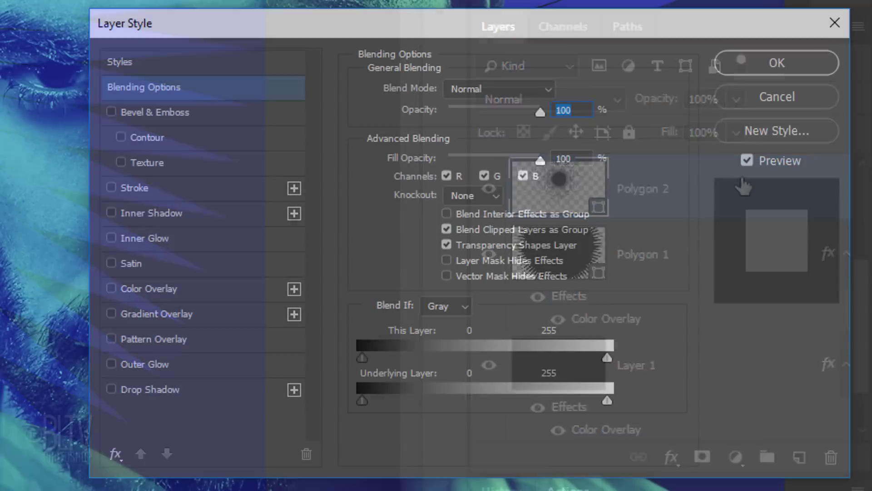
click(148, 291)
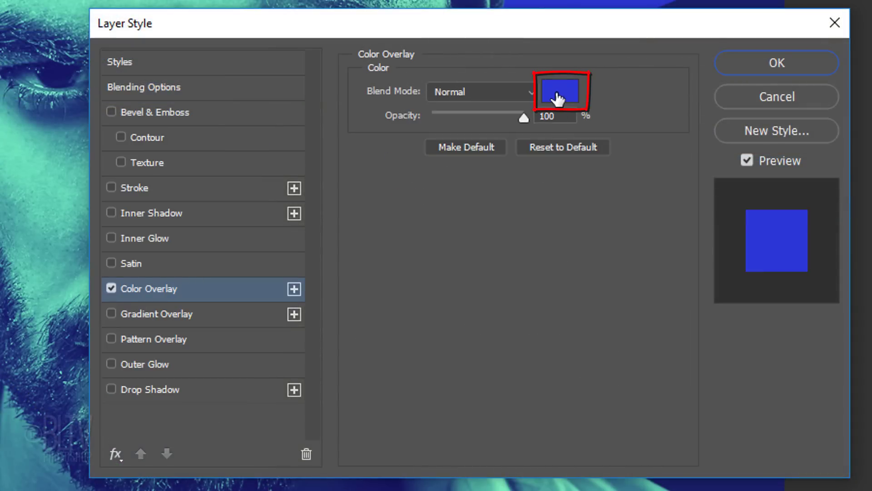
click(558, 97)
text(7F)
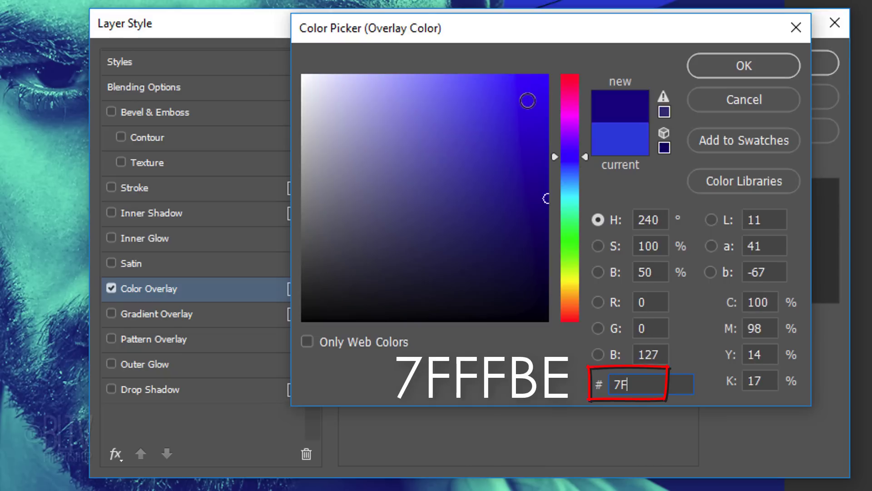
text(FFBE)
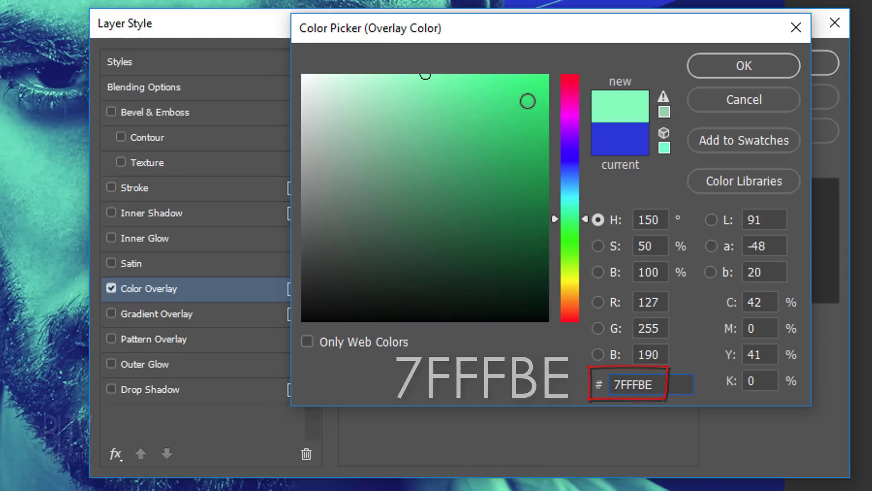
click(740, 66)
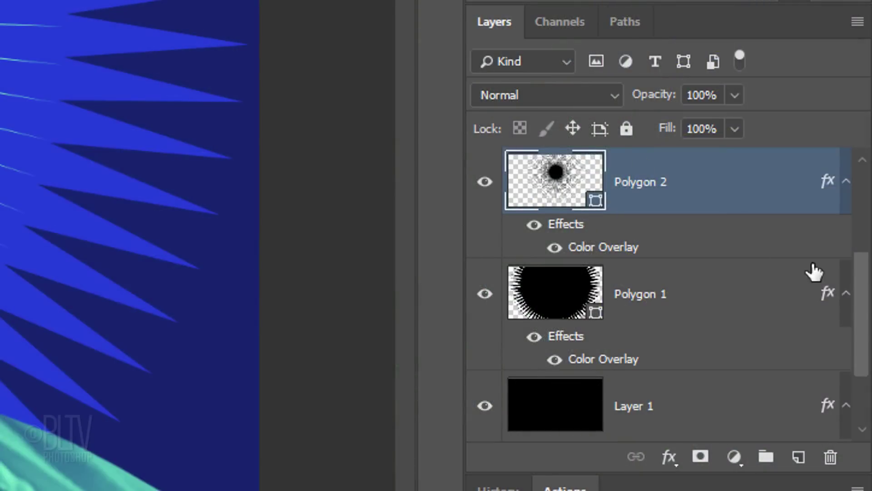
scroll(818, 166, up, 3)
Add an empty top layer with white foreground and the Horizontal Type Tool using Glaser Becker Stencil.
click(638, 175)
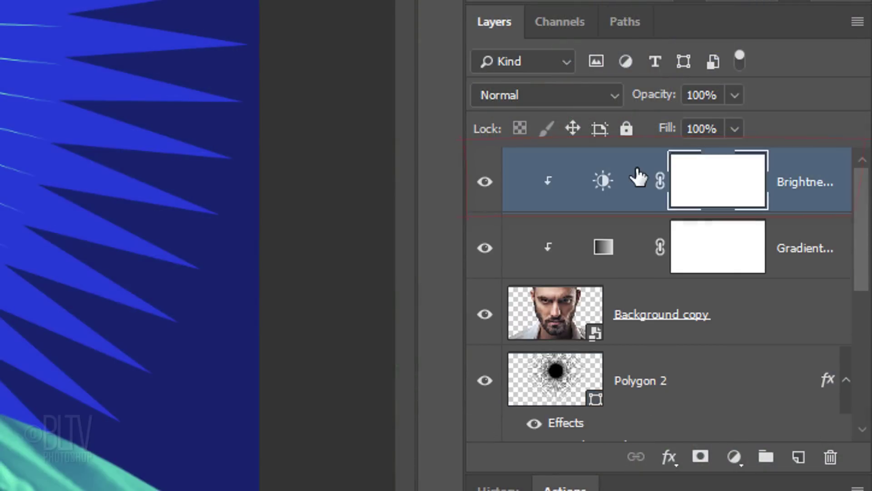
click(798, 458)
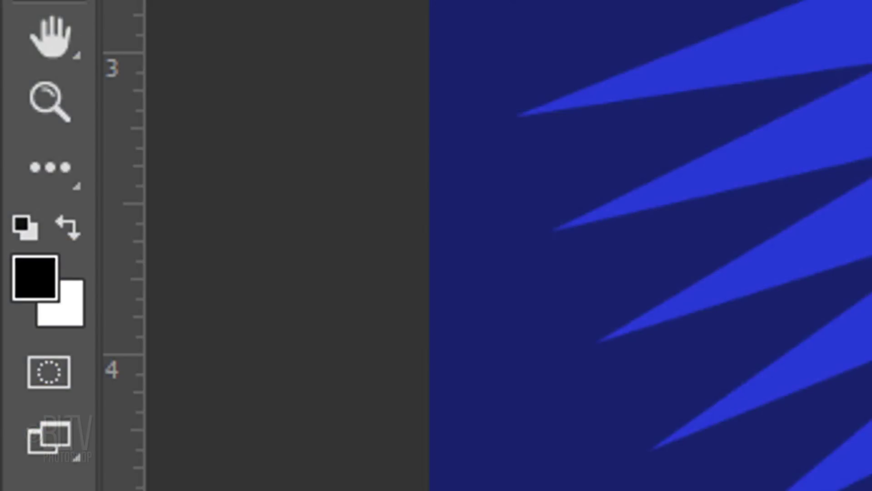
key(x)
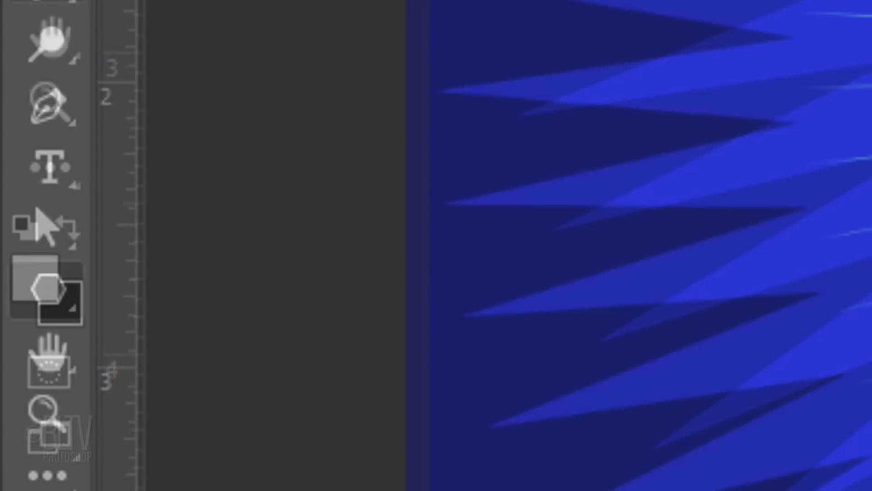
right_click(67, 169)
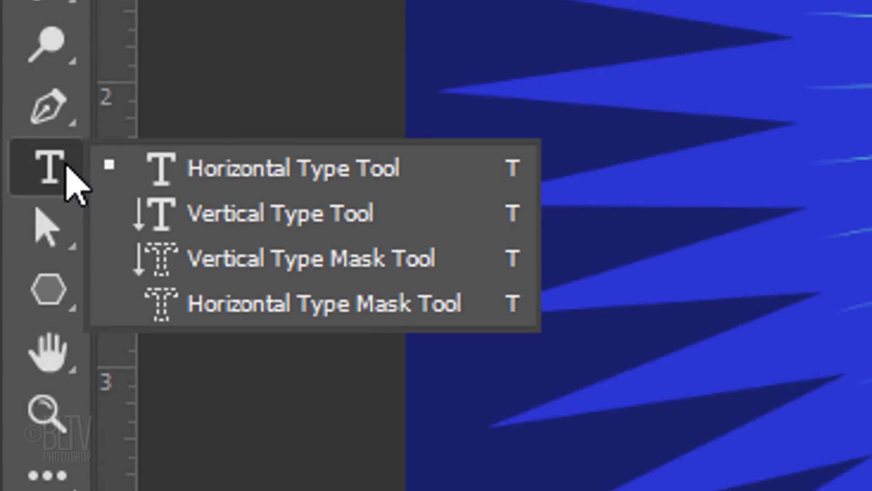
click(296, 184)
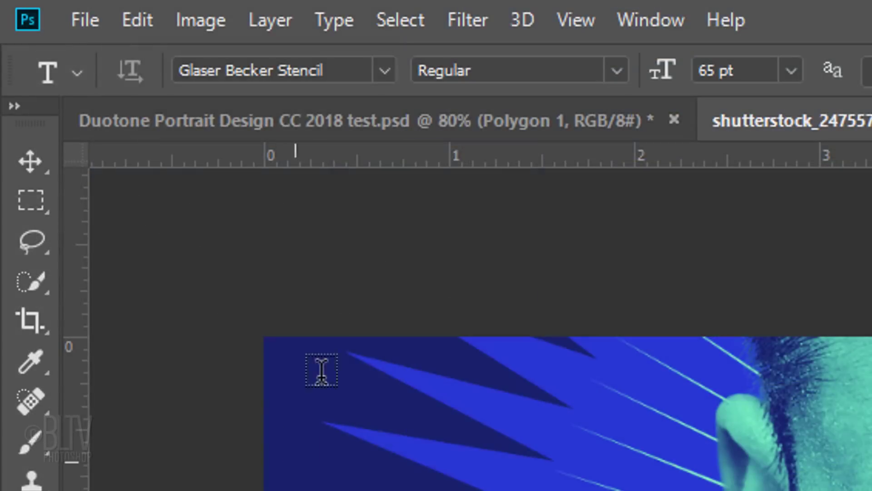
click(385, 72)
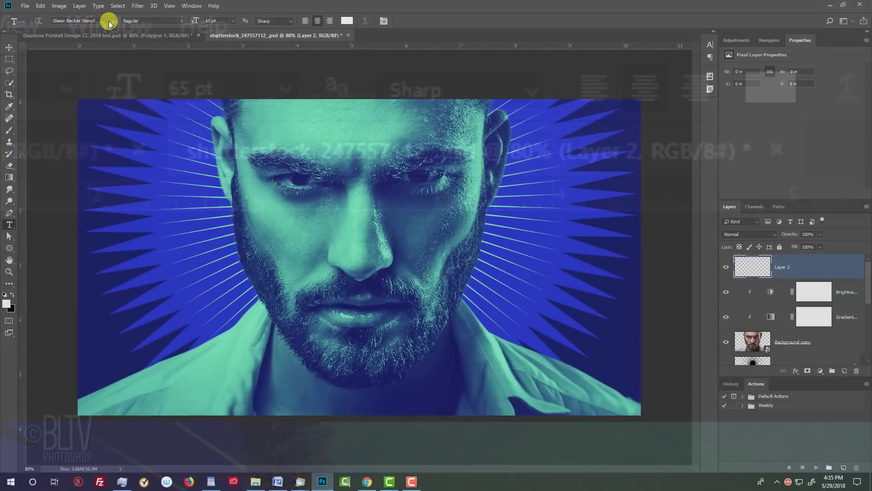
Type DUOTONE at the top centre of the canvas and set its tracking to 520.
click(362, 126)
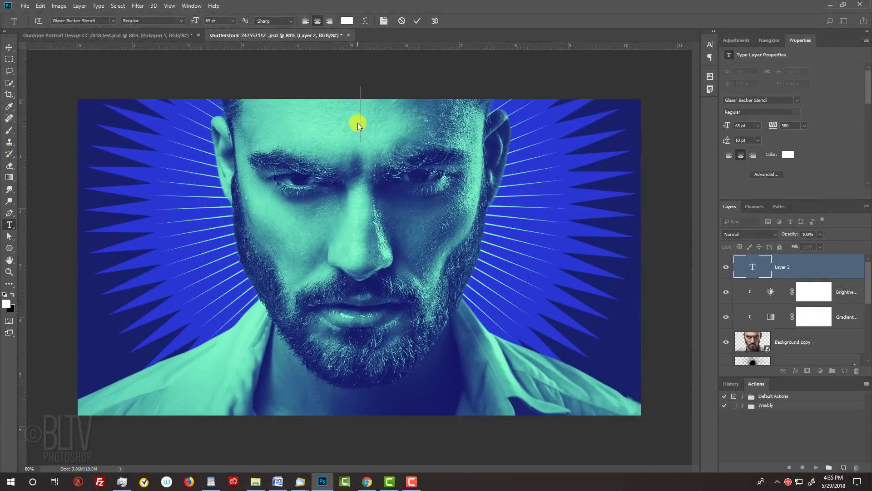
text(DUOTONE)
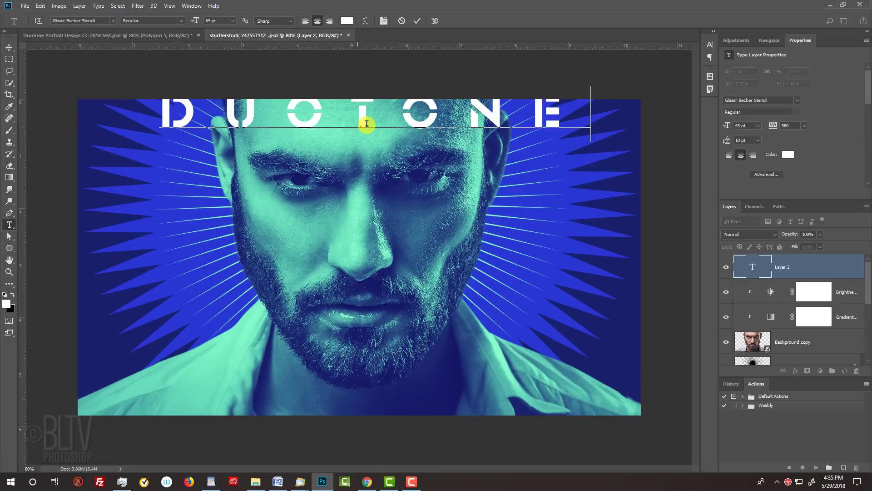
drag(553, 117, 125, 109)
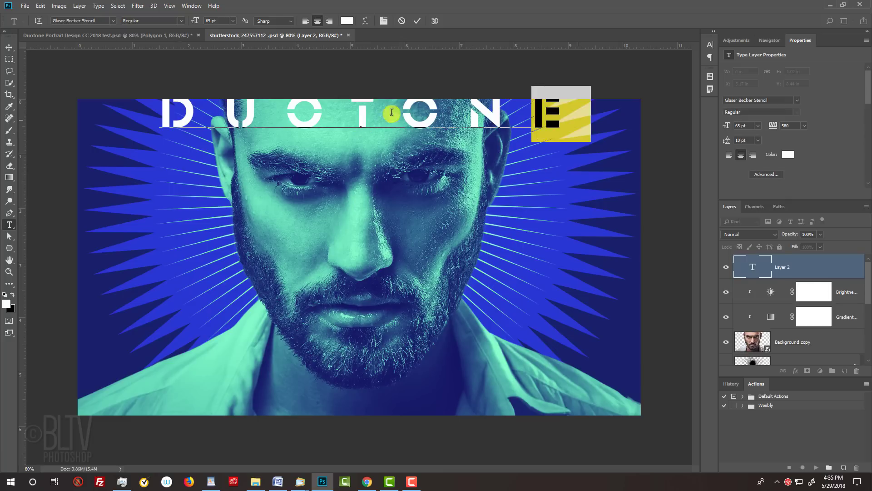
click(383, 21)
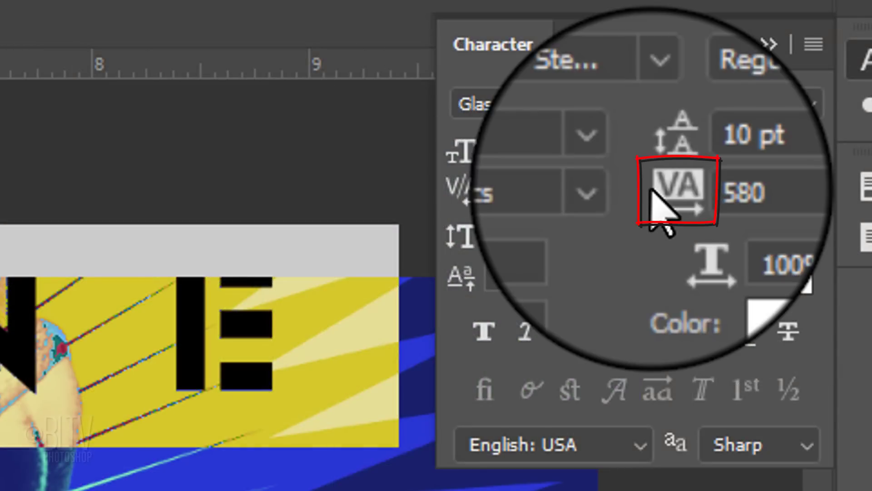
mouse_move(657, 191)
mouse_down()
mouse_move(609, 202)
mouse_move(693, 200)
mouse_move(639, 206)
mouse_up()
drag(651, 81, 653, 80)
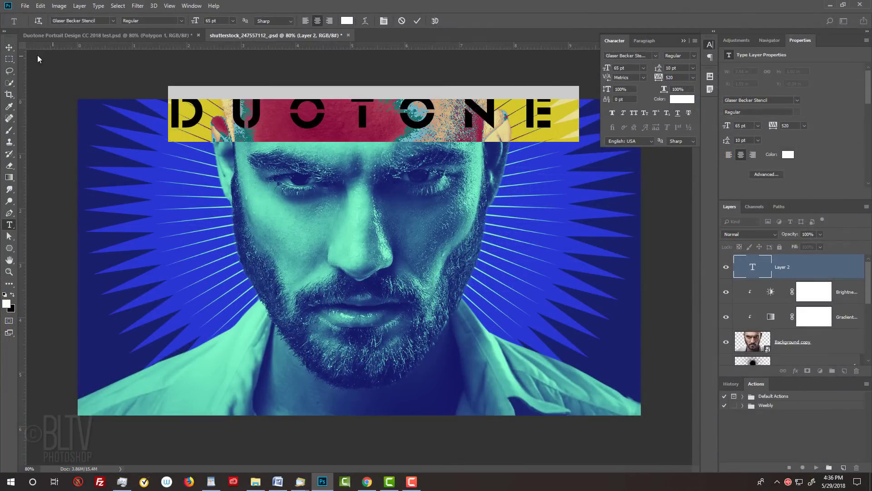
Nudge the DUOTONE title down slightly and centre it horizontally on the canvas.
click(8, 48)
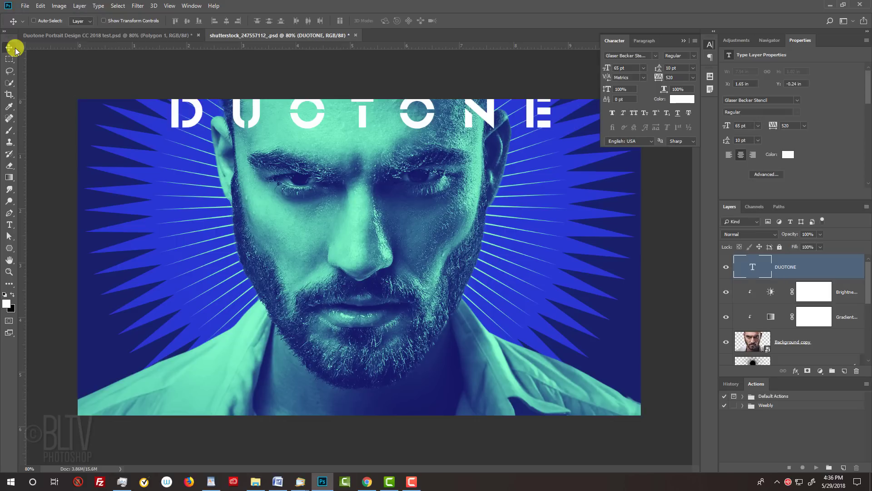
drag(362, 112, 364, 133)
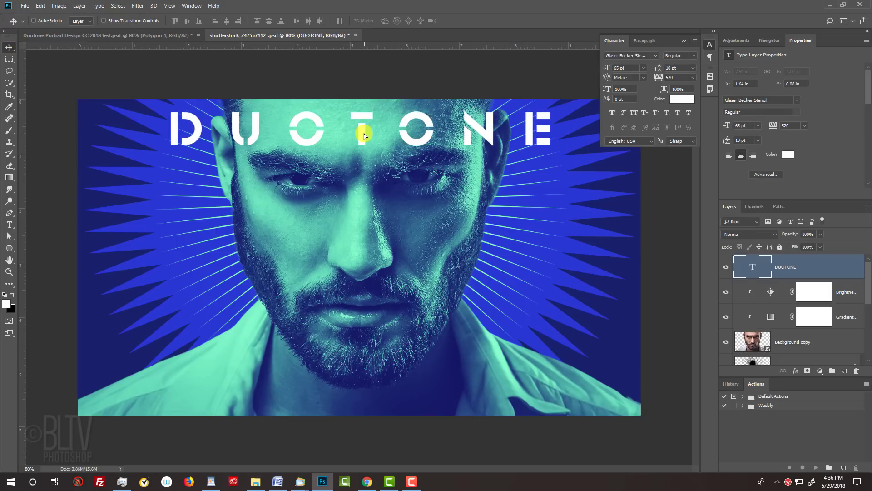
key(ctrl+a)
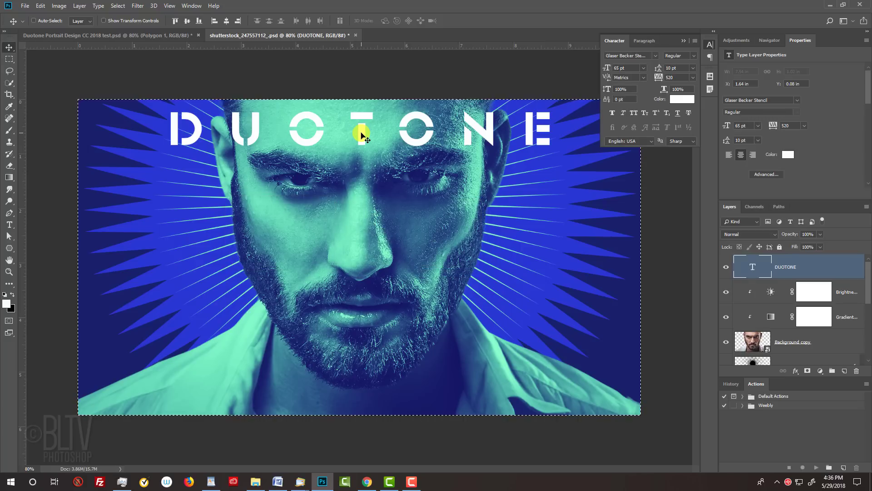
click(226, 21)
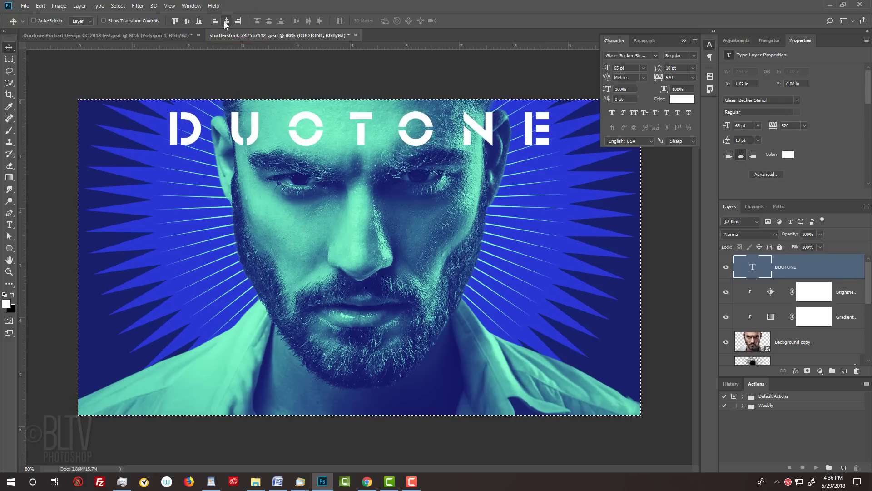
key(ctrl+d)
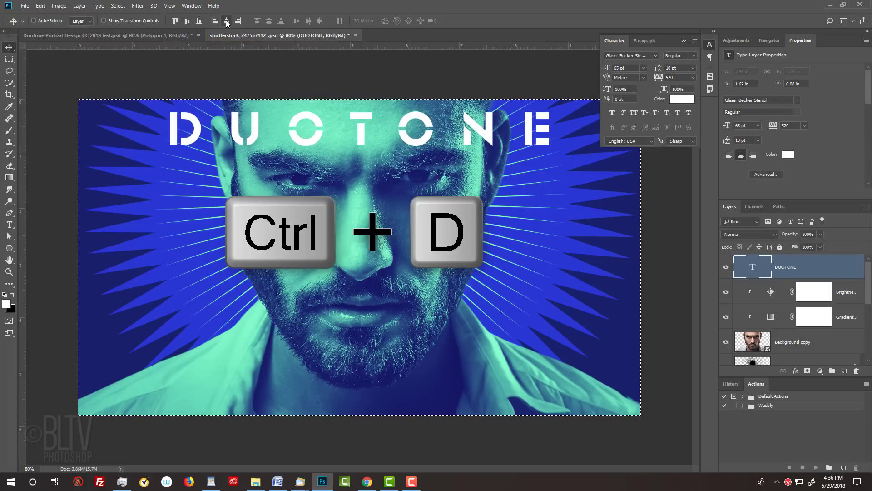